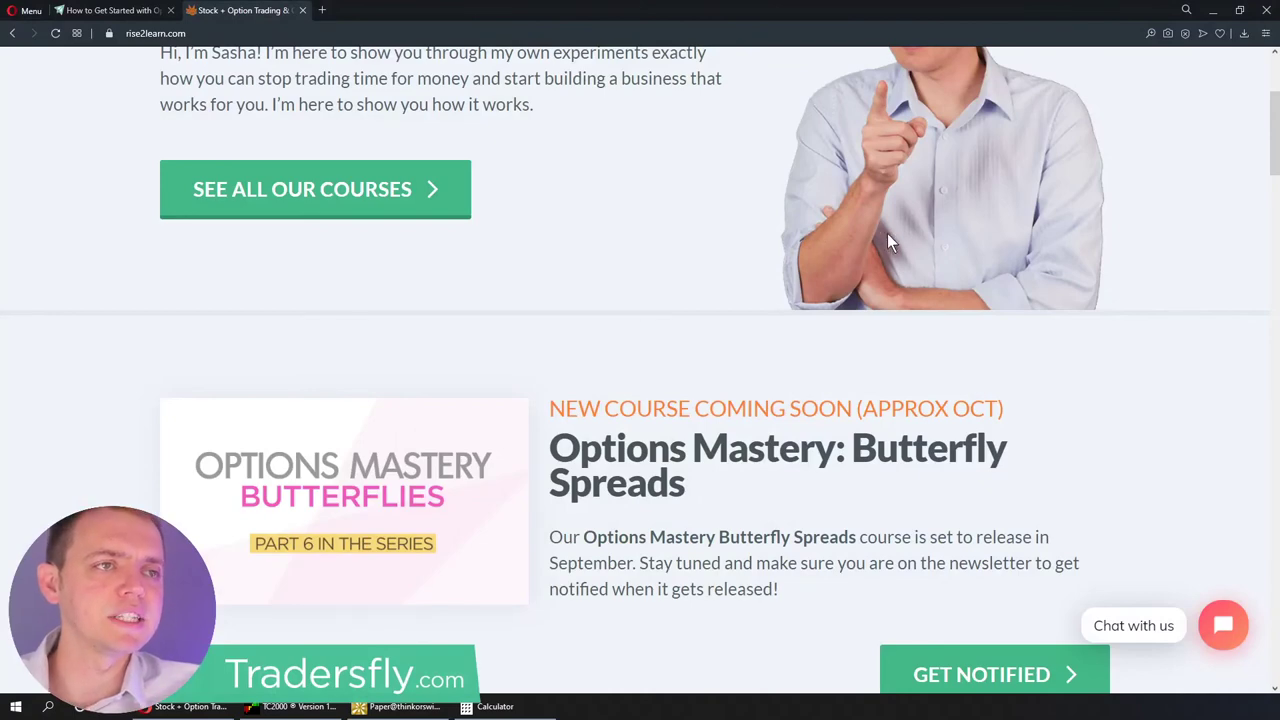
Browse the options courses on rise2learn and open the Options Mastery #3: Iron Condors course page
scroll(887, 240, "up", 3)
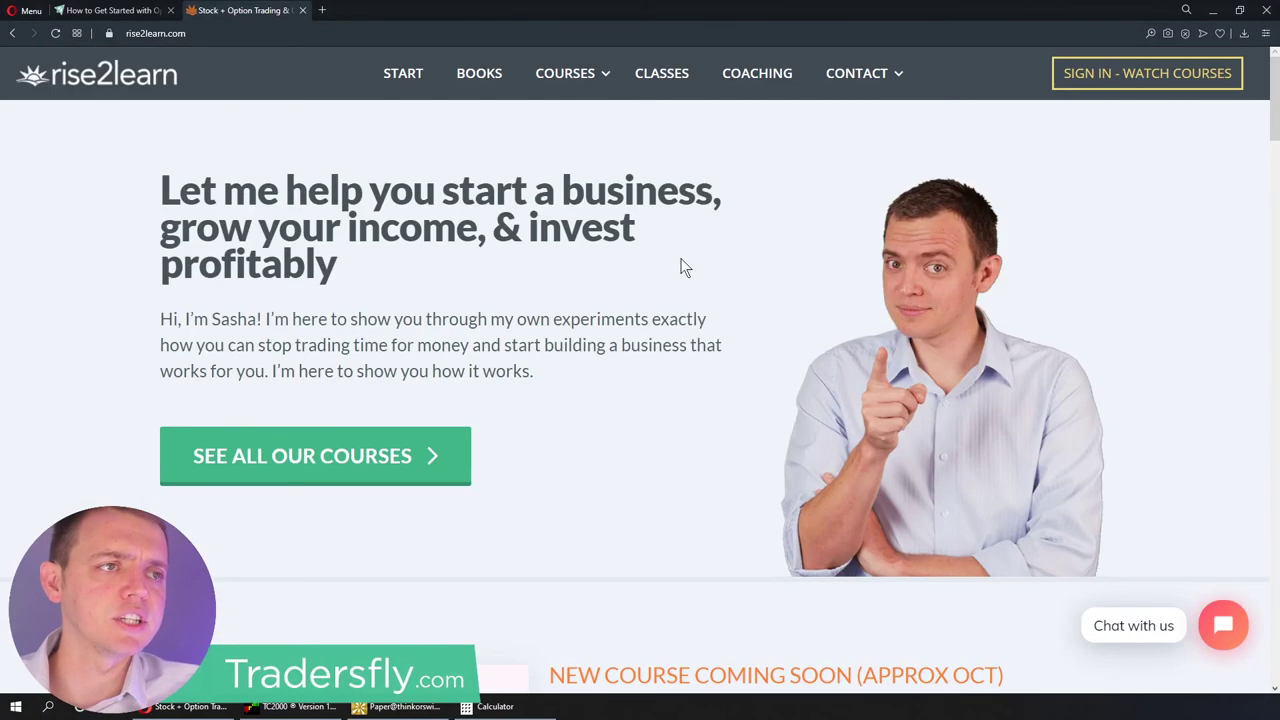
mouse_move(574, 80)
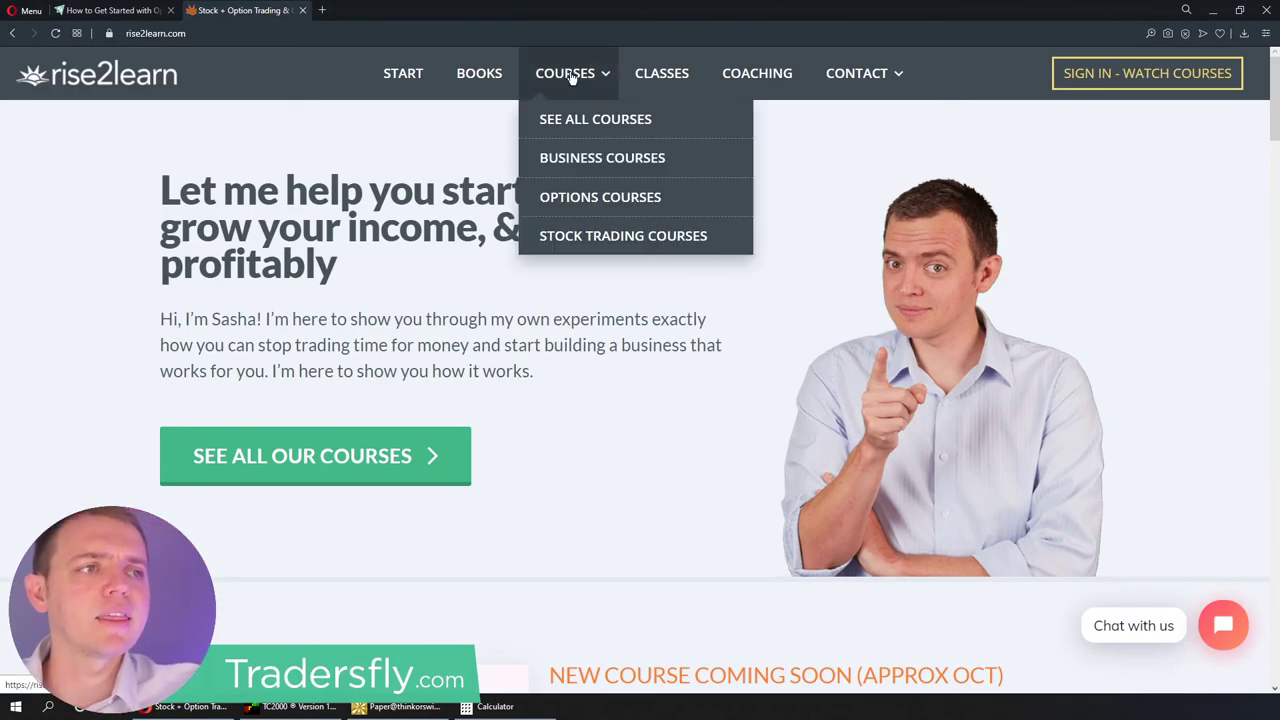
left_click(571, 196)
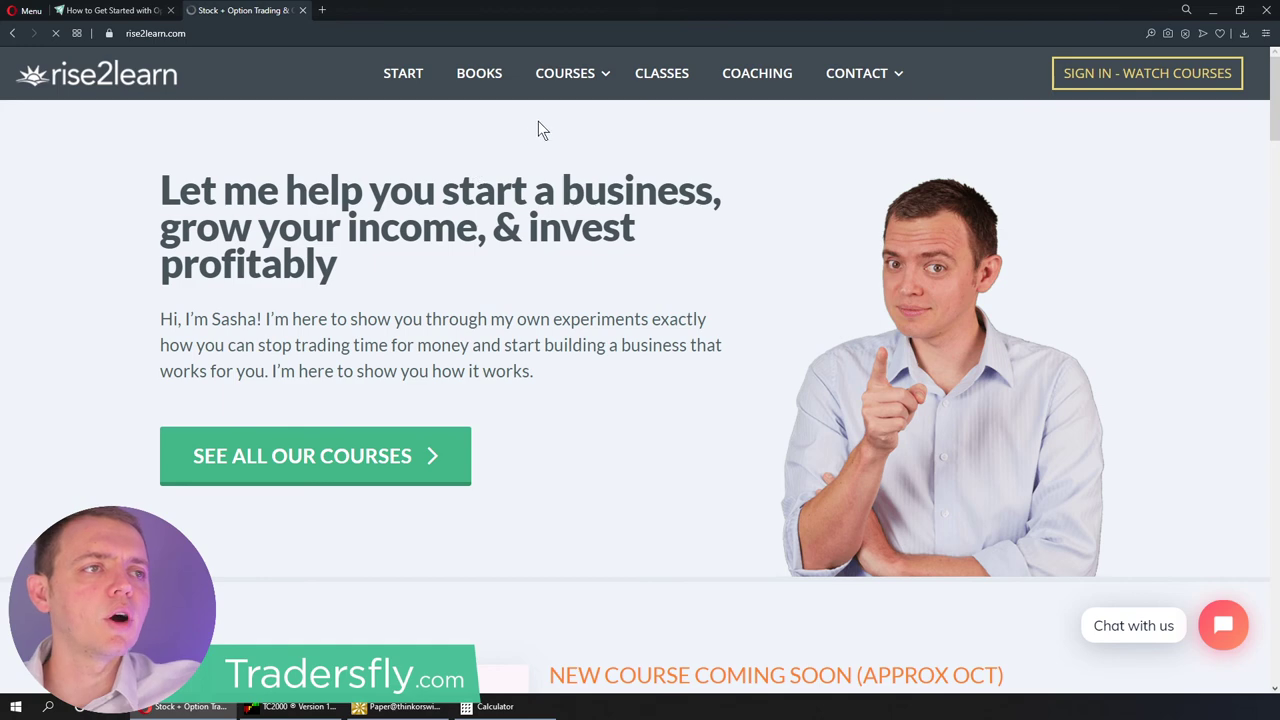
scroll(703, 314, "down", 2)
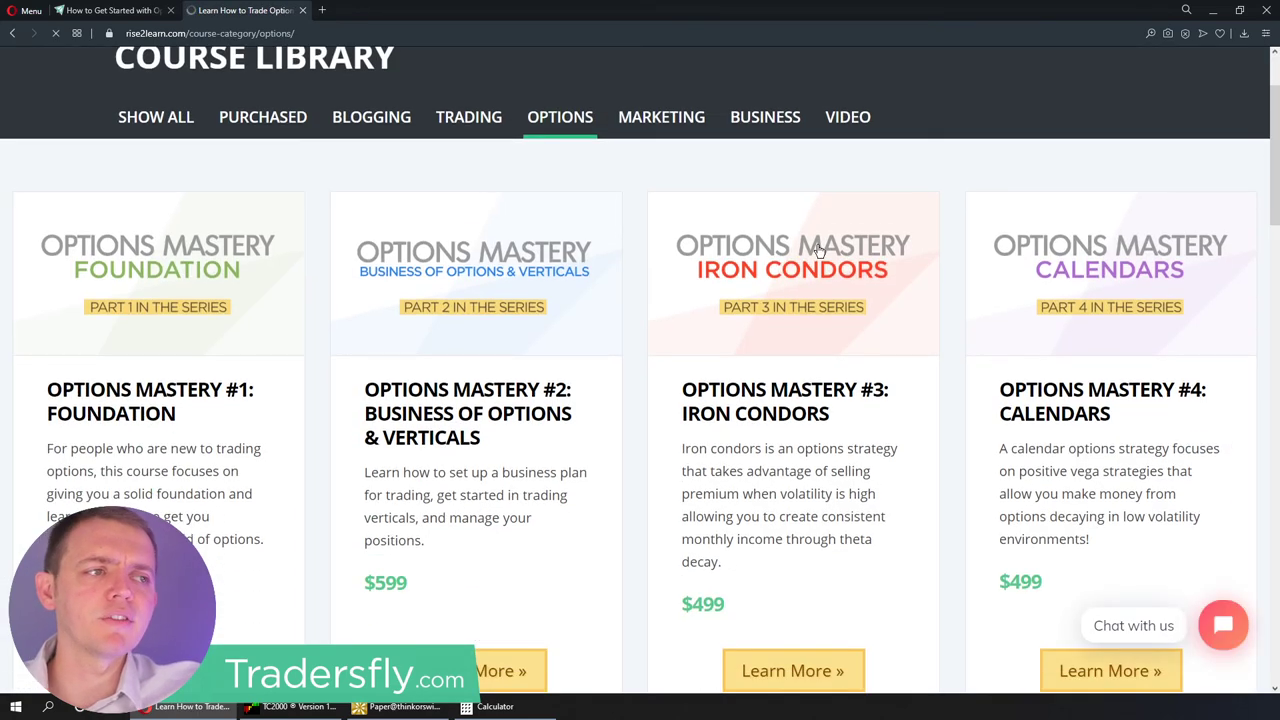
left_click(778, 258)
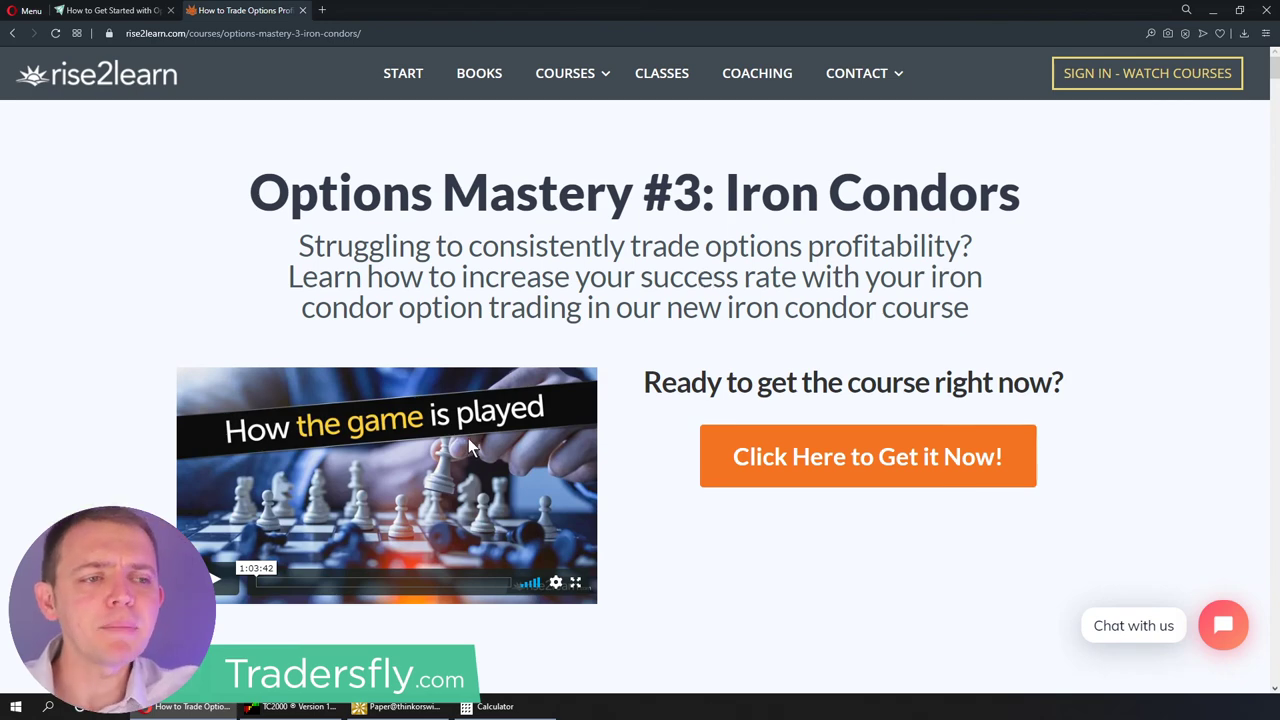
Switch to thinkorswim, load MSFT on the trading page and collapse the order entry area
left_click(405, 706)
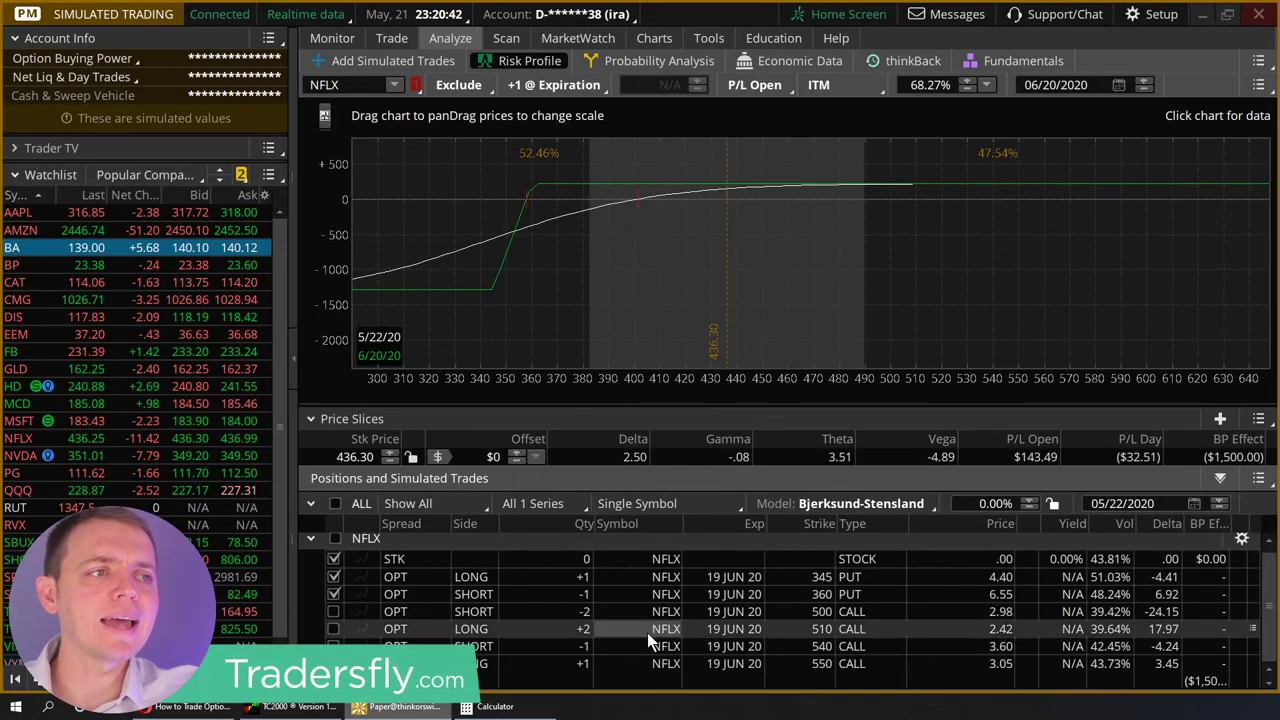
left_click(403, 44)
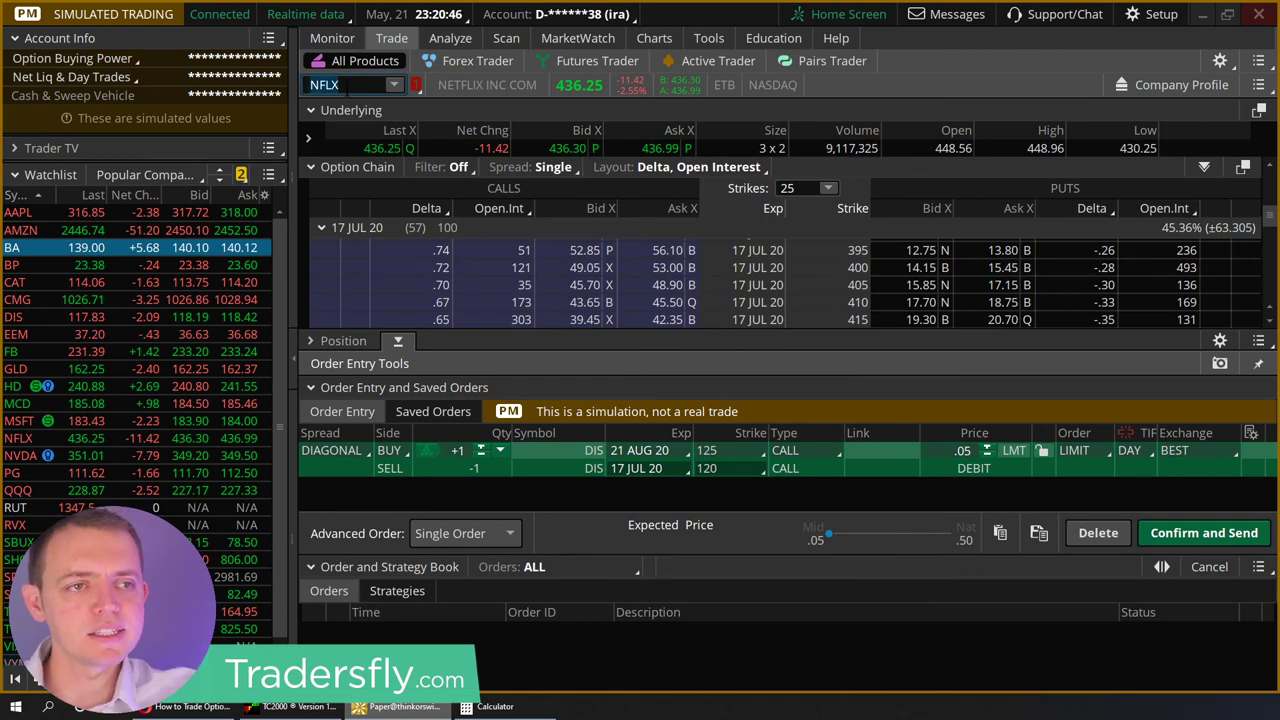
type("MSFT")
key("Return")
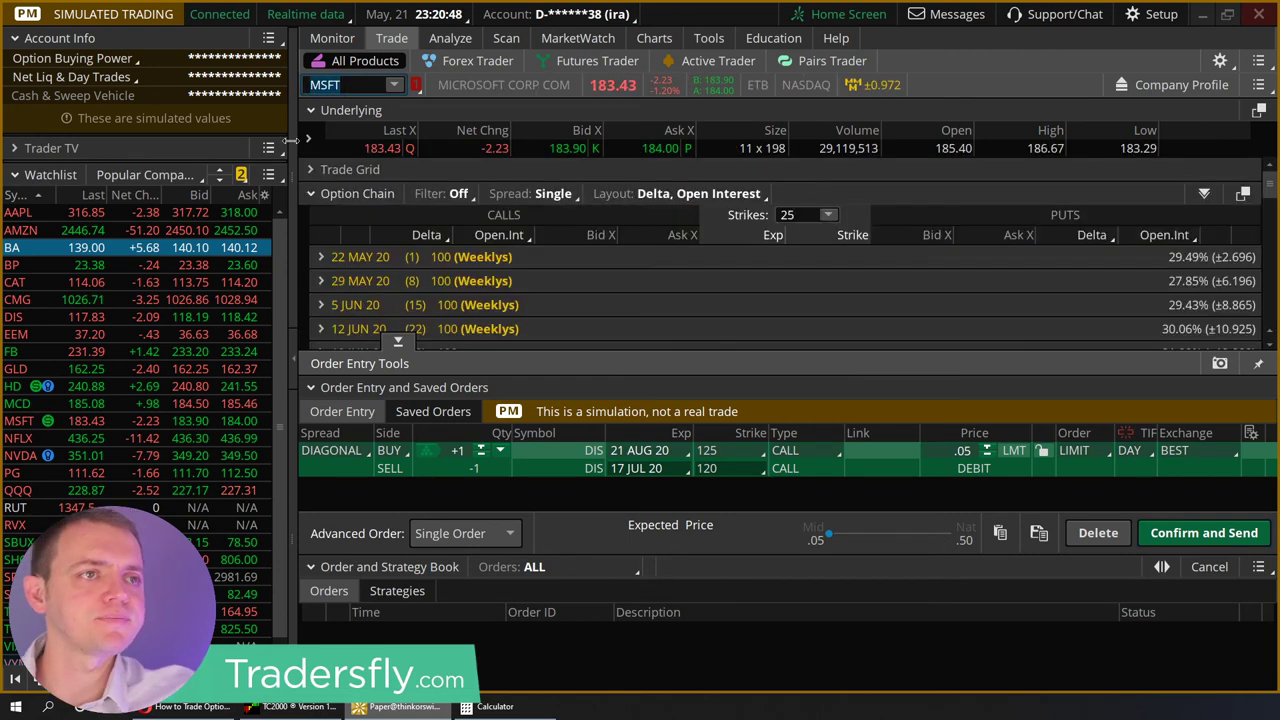
left_click(409, 350)
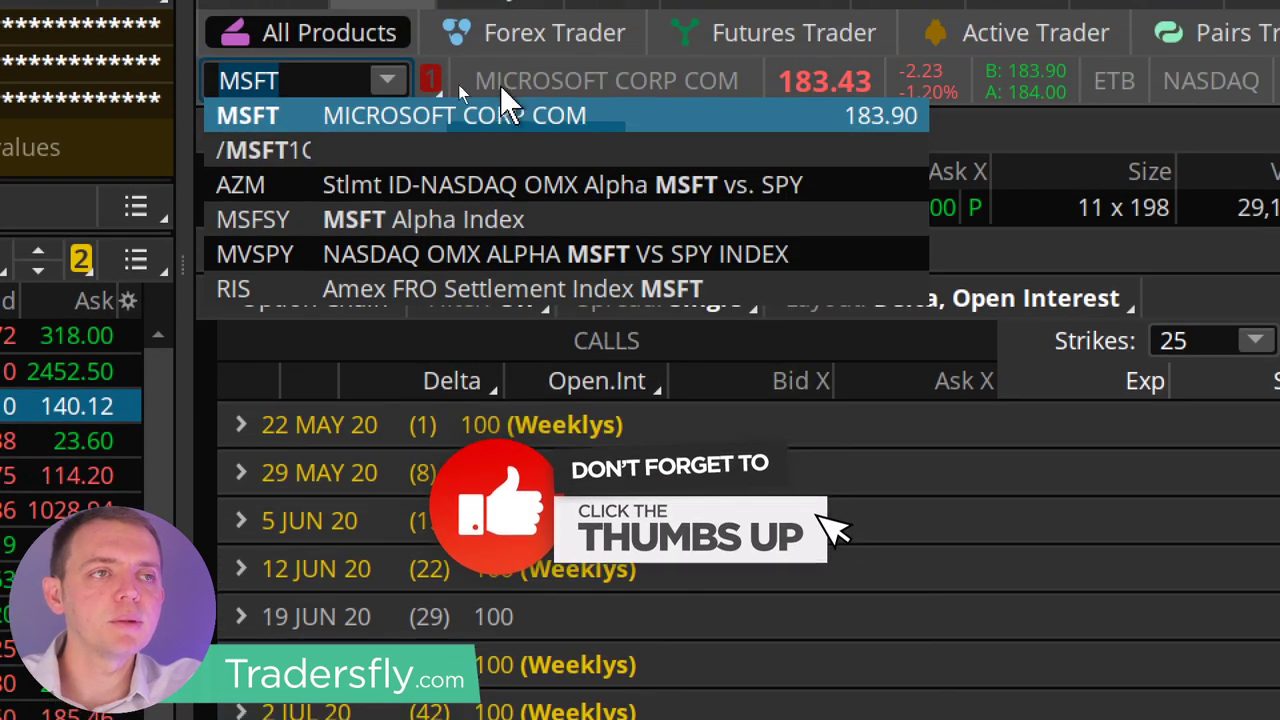
key("Escape")
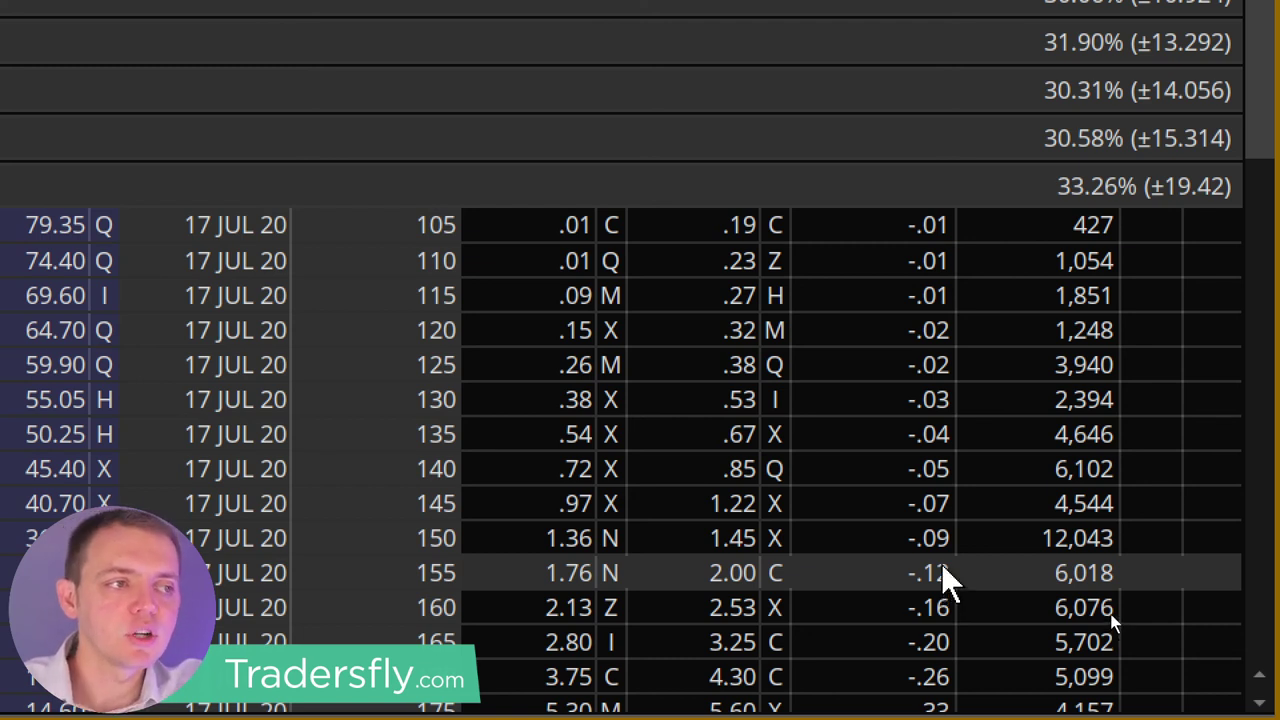
Create a sell order for the MSFT 17 JUL 20 165/160 put vertical and analyze the trade
scroll(941, 564, "down", 2)
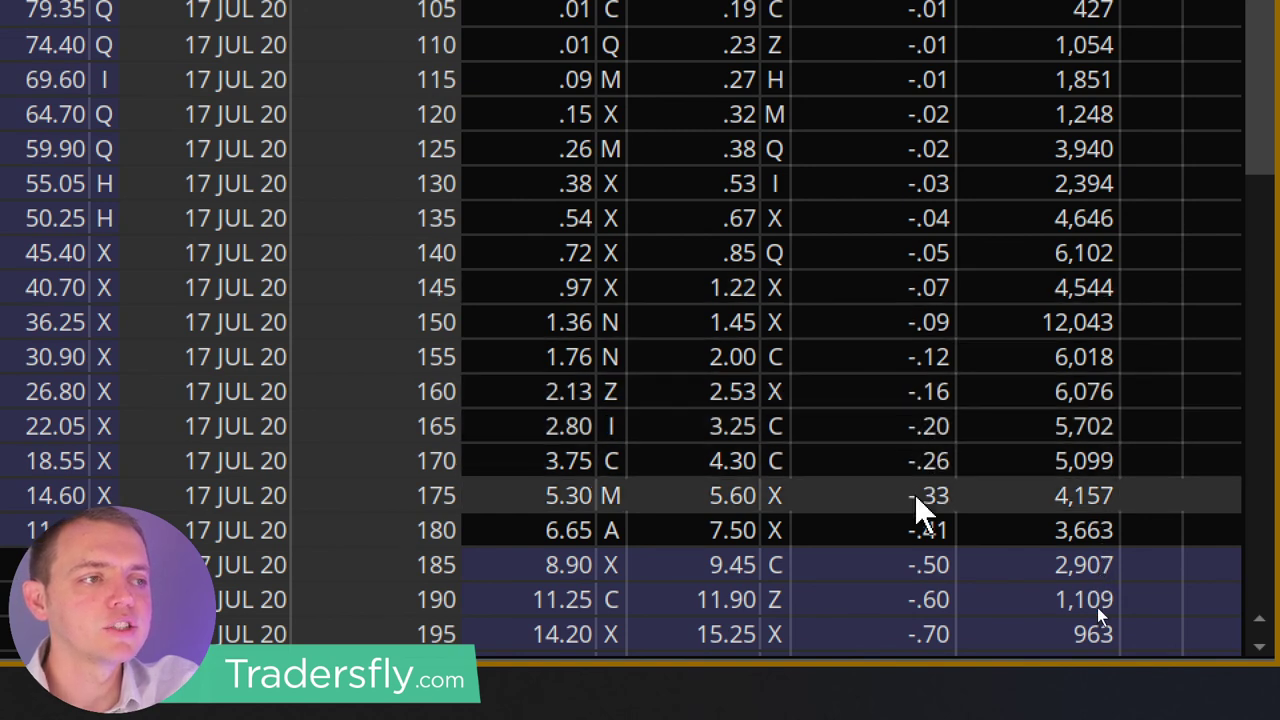
right_click(920, 447)
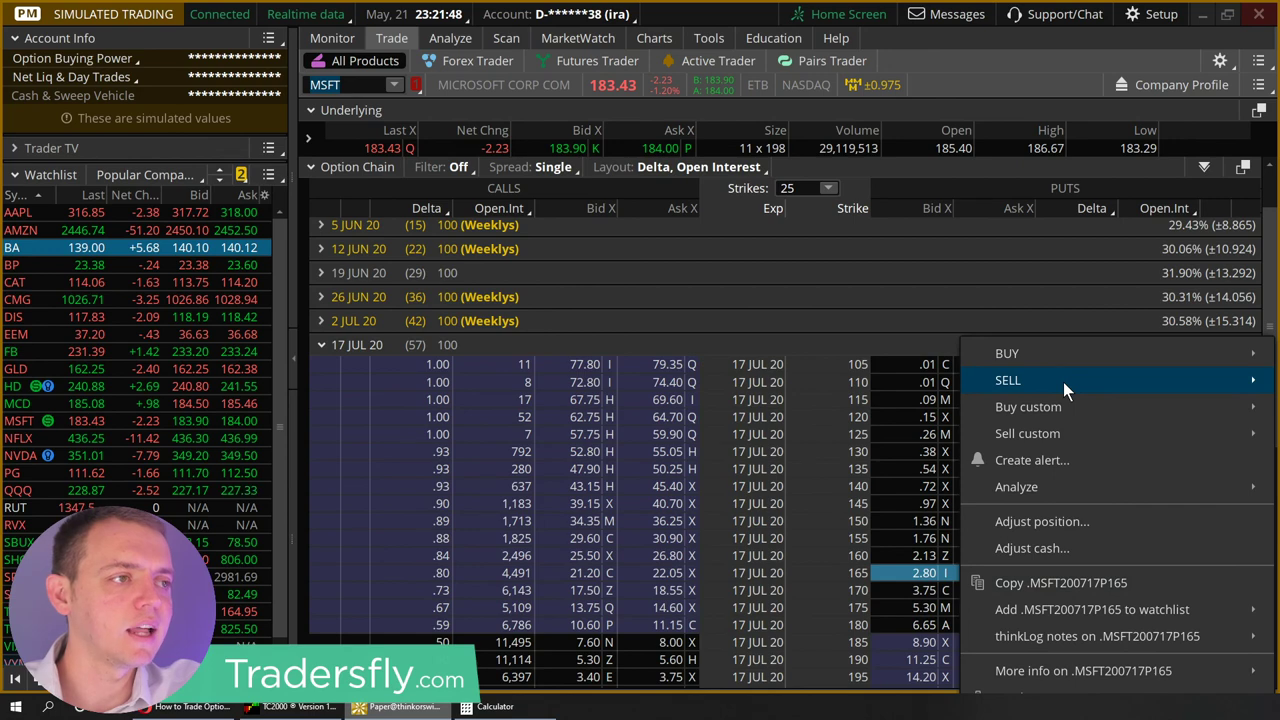
left_click(1007, 380)
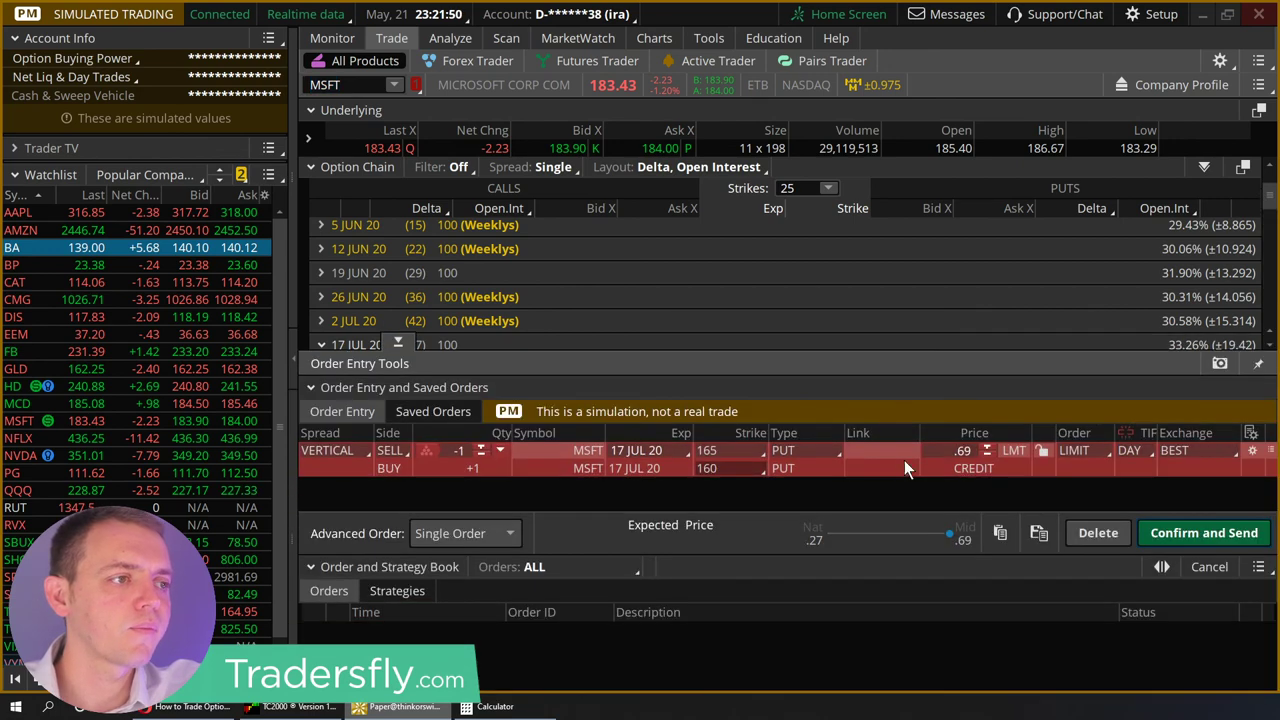
right_click(894, 466)
left_click(963, 577)
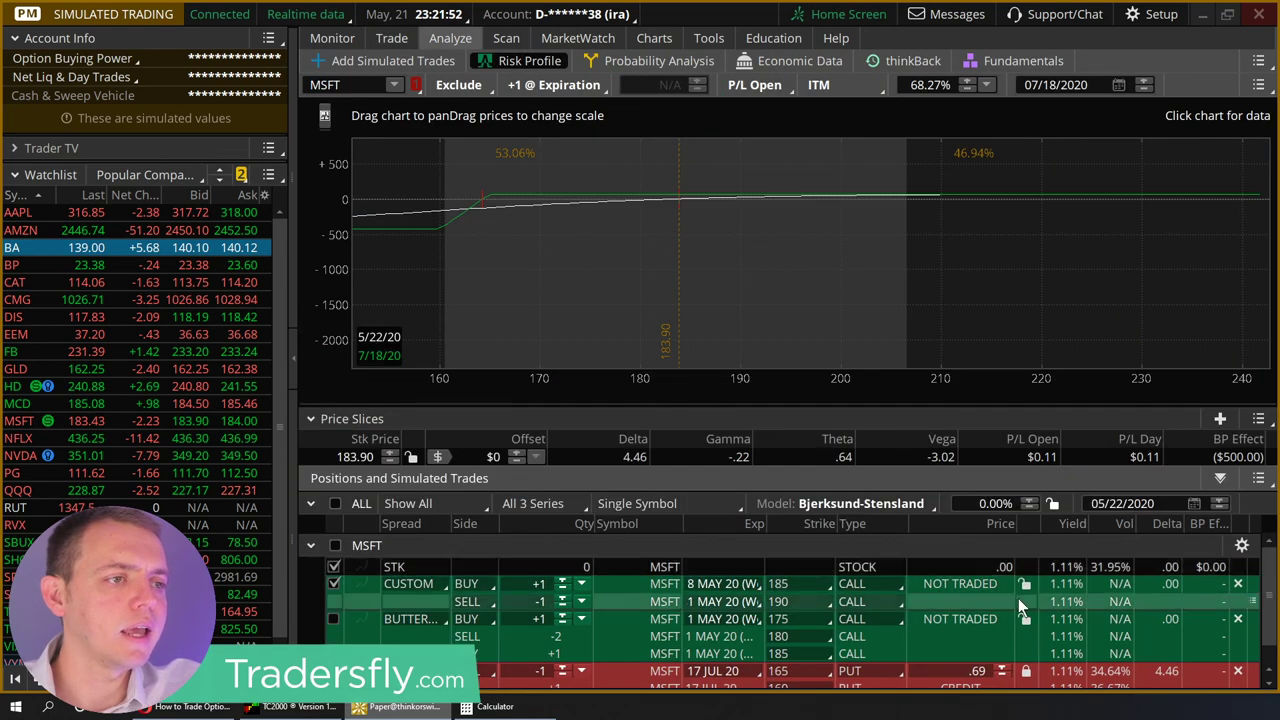
Delete the older custom and butterfly trades from the MSFT simulated trades, and collapse the order entry area over the option chain
left_click(1252, 585)
left_click(1253, 584)
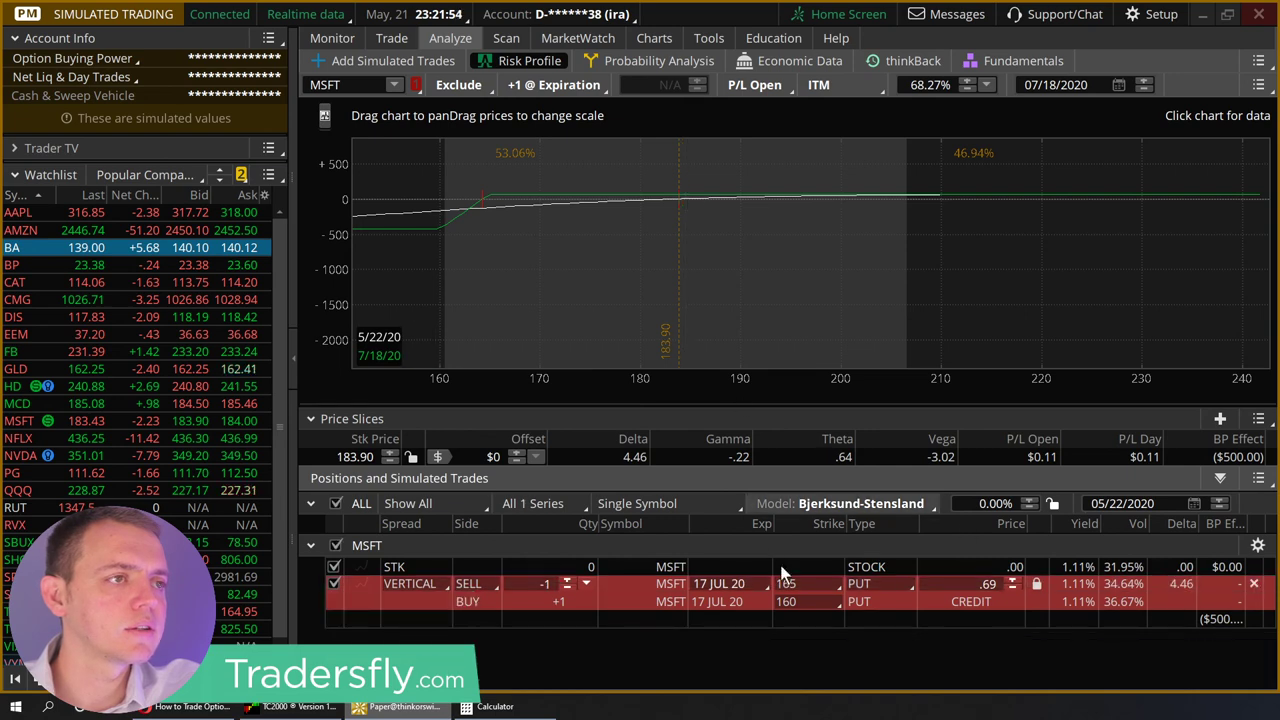
left_click(385, 38)
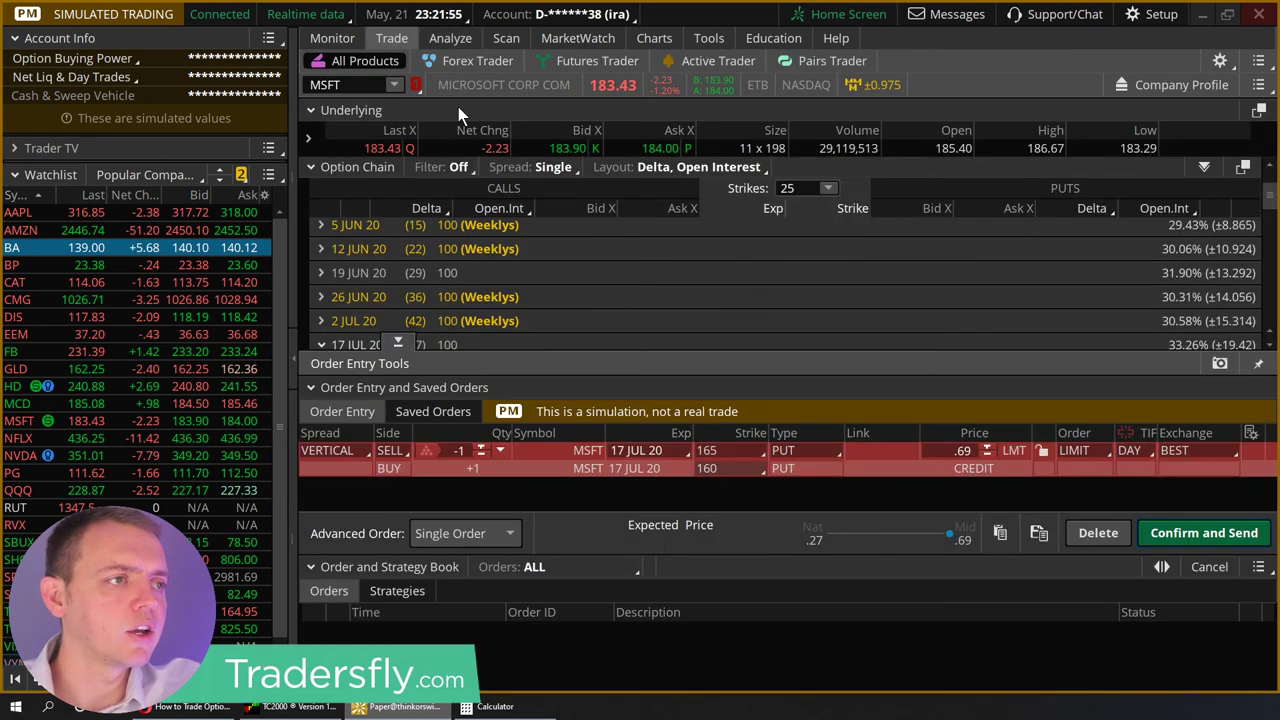
left_click(394, 341)
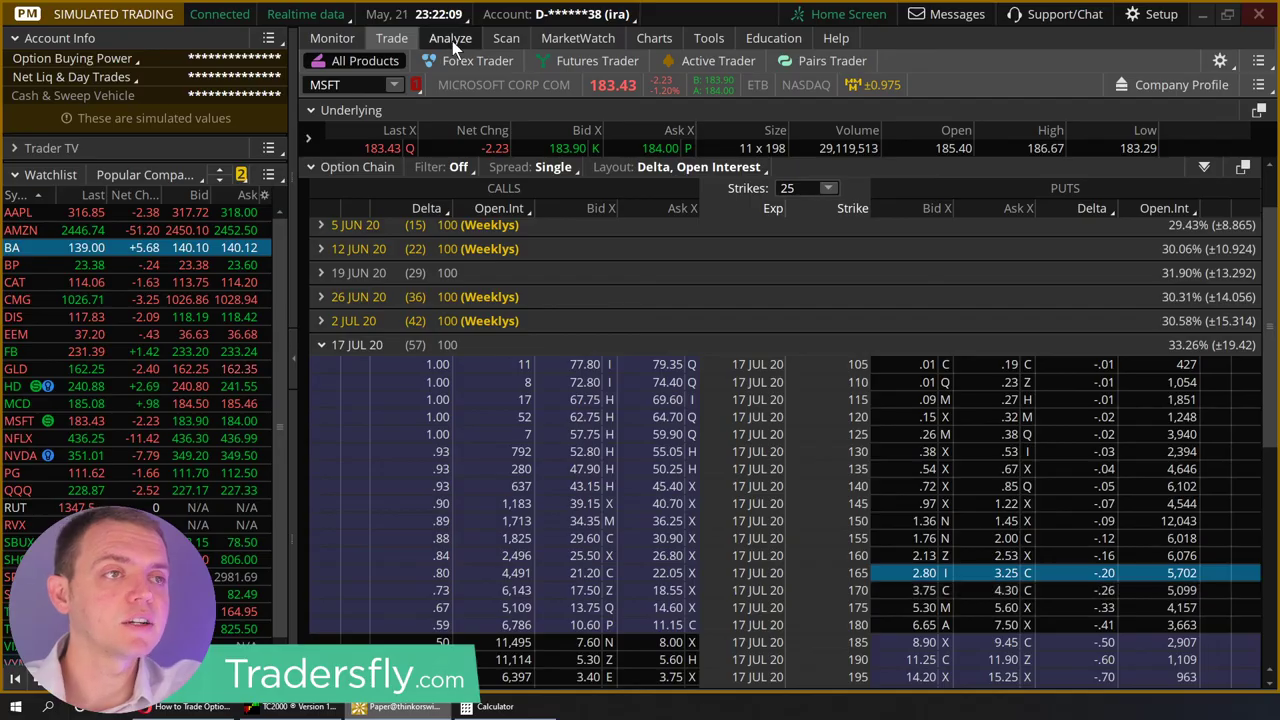
Set the simulated put vertical's short strike to 170 and bring its risk profile into view
left_click(450, 38)
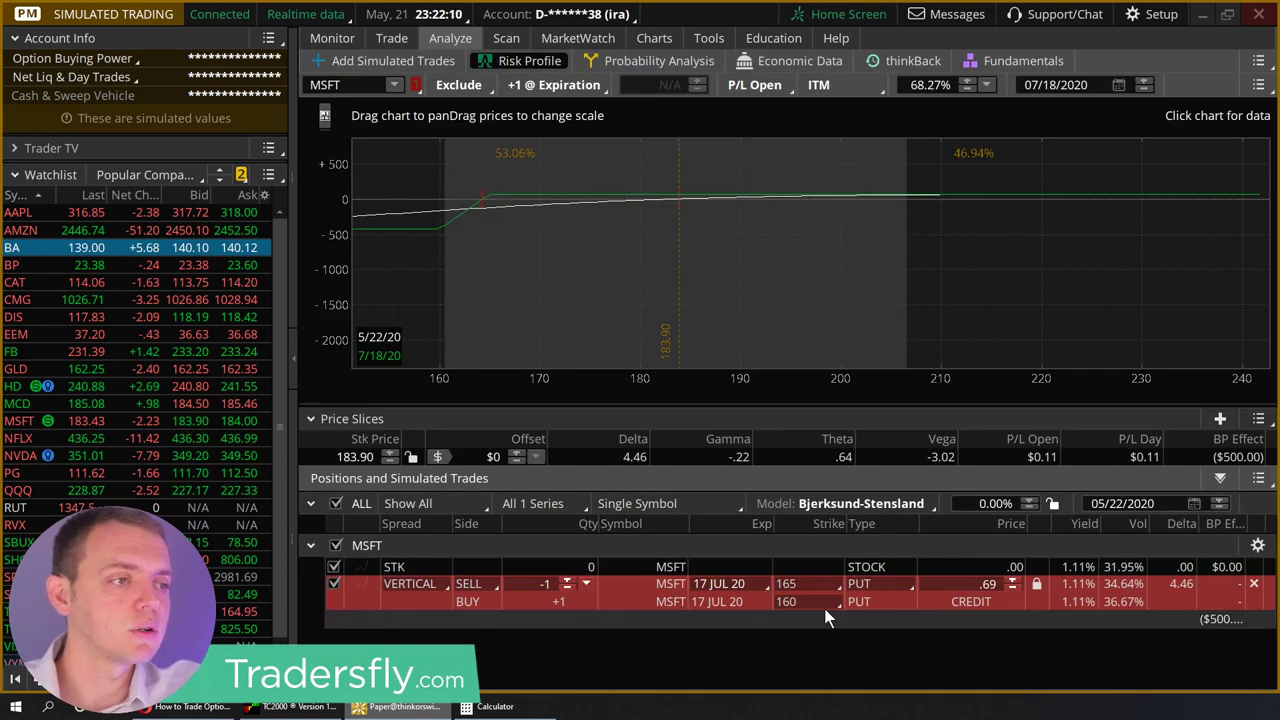
left_click(799, 585)
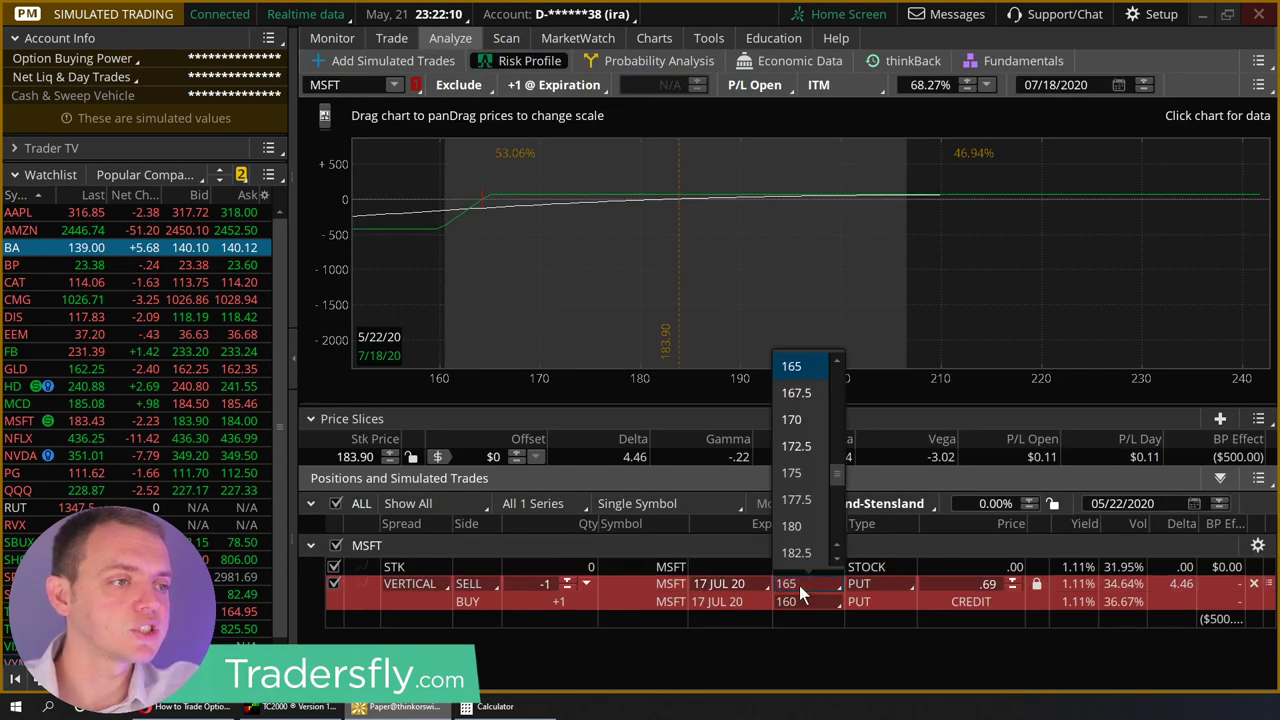
left_click(797, 419)
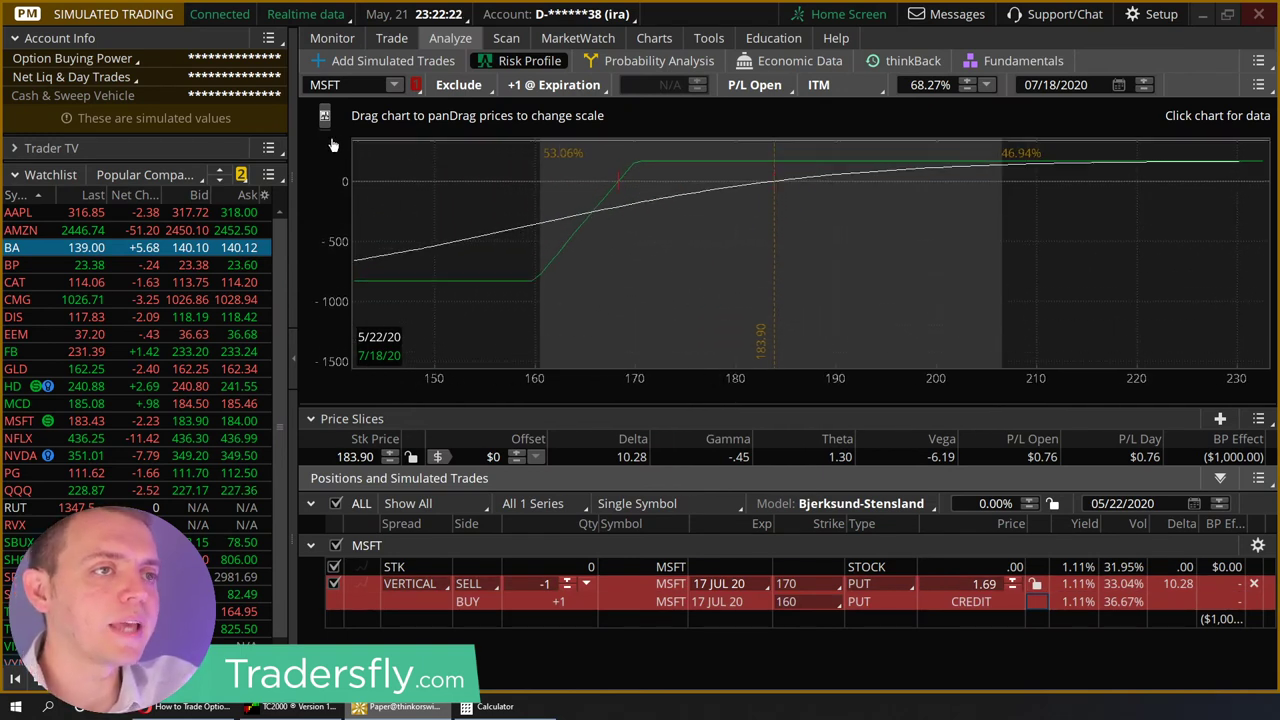
left_click_drag(331, 140, 493, 176)
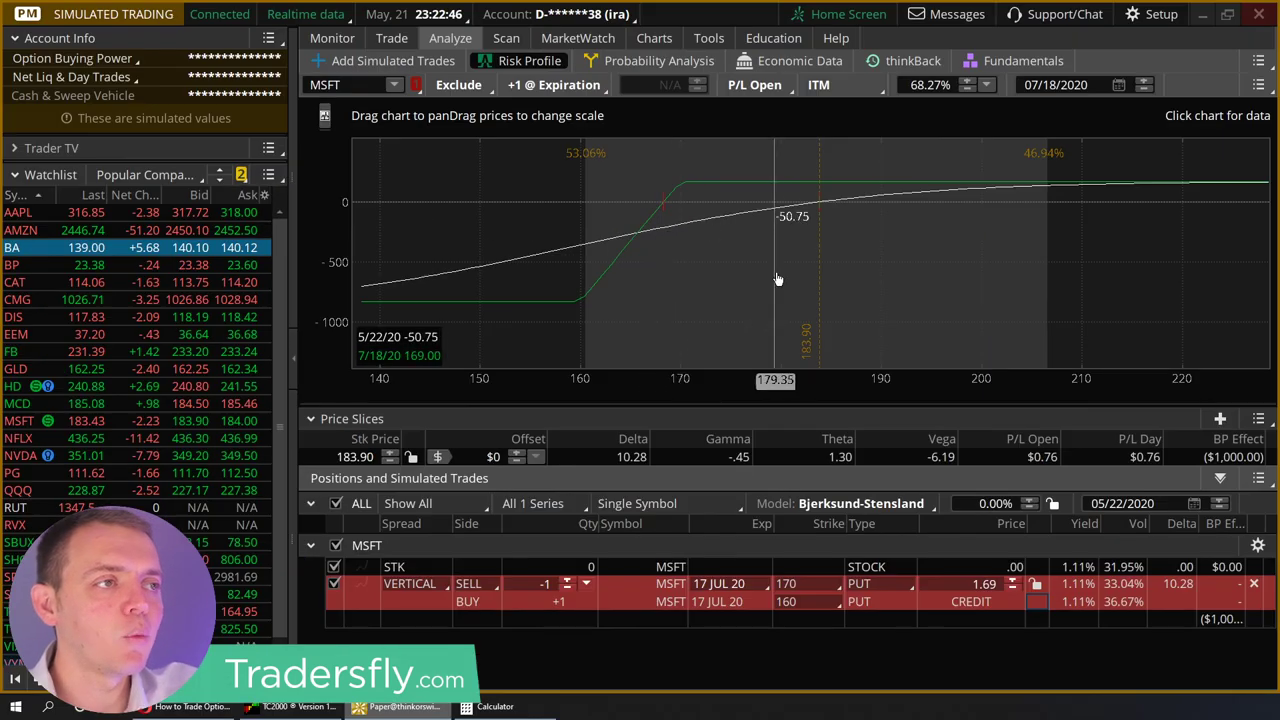
Add a second copy of the put vertical to the analysis and set its strikes to 160 short and 150 long
right_click(951, 605)
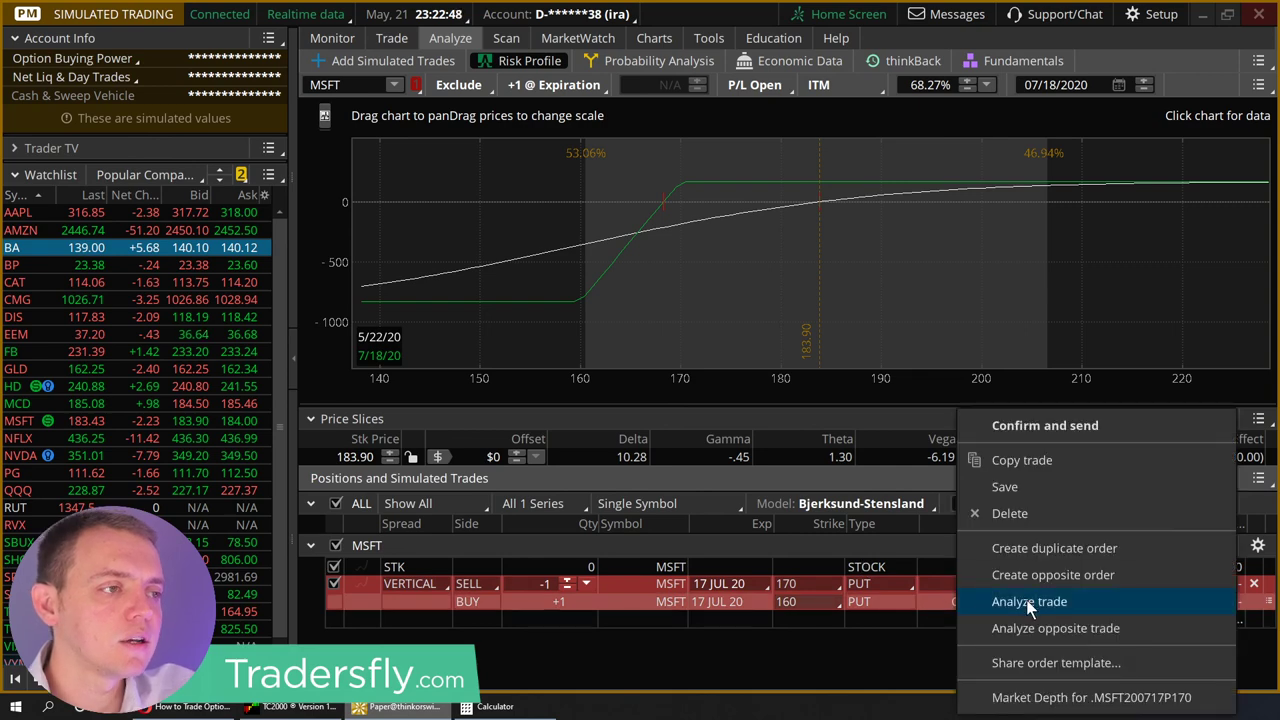
left_click(1020, 600)
left_click(804, 617)
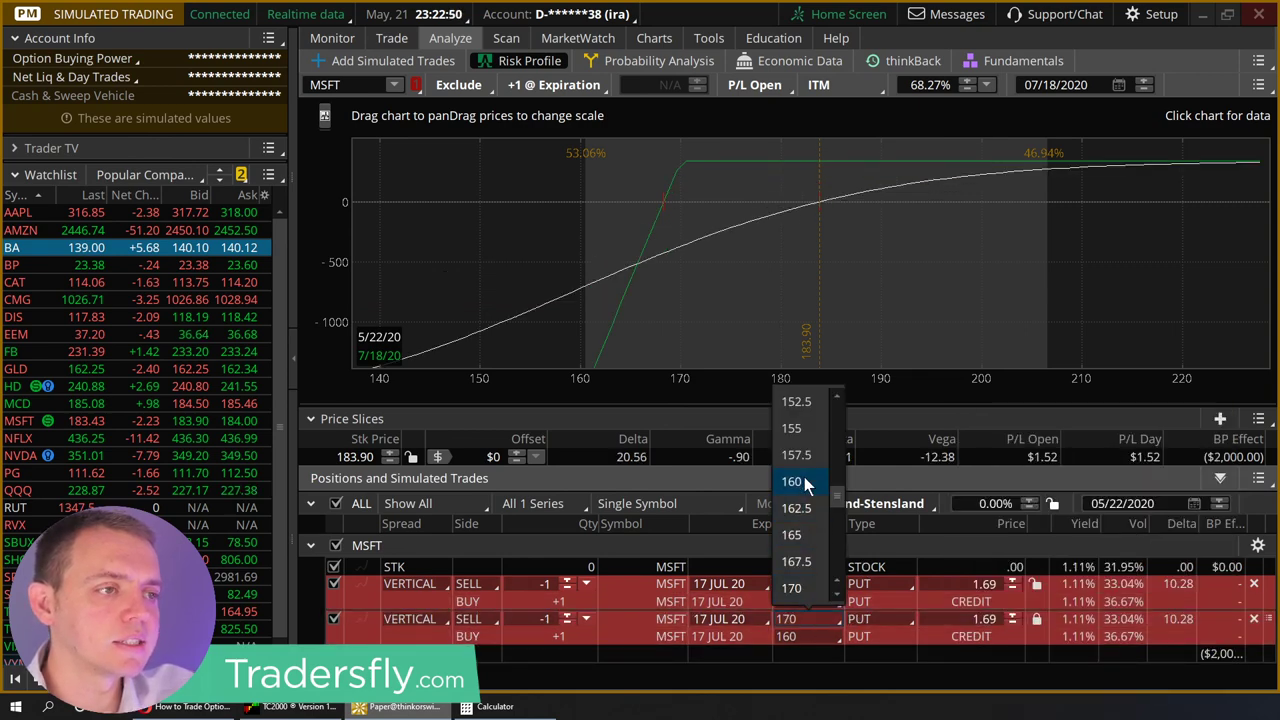
left_click(804, 478)
left_click(800, 636)
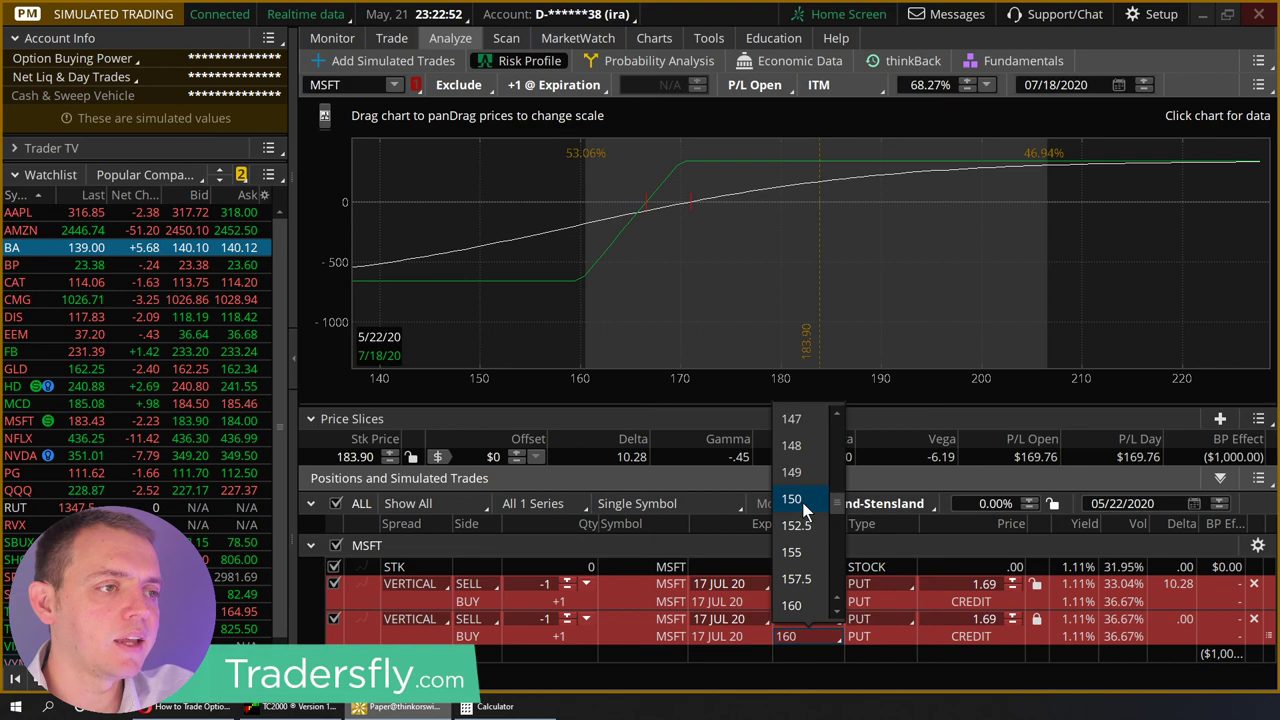
left_click(802, 500)
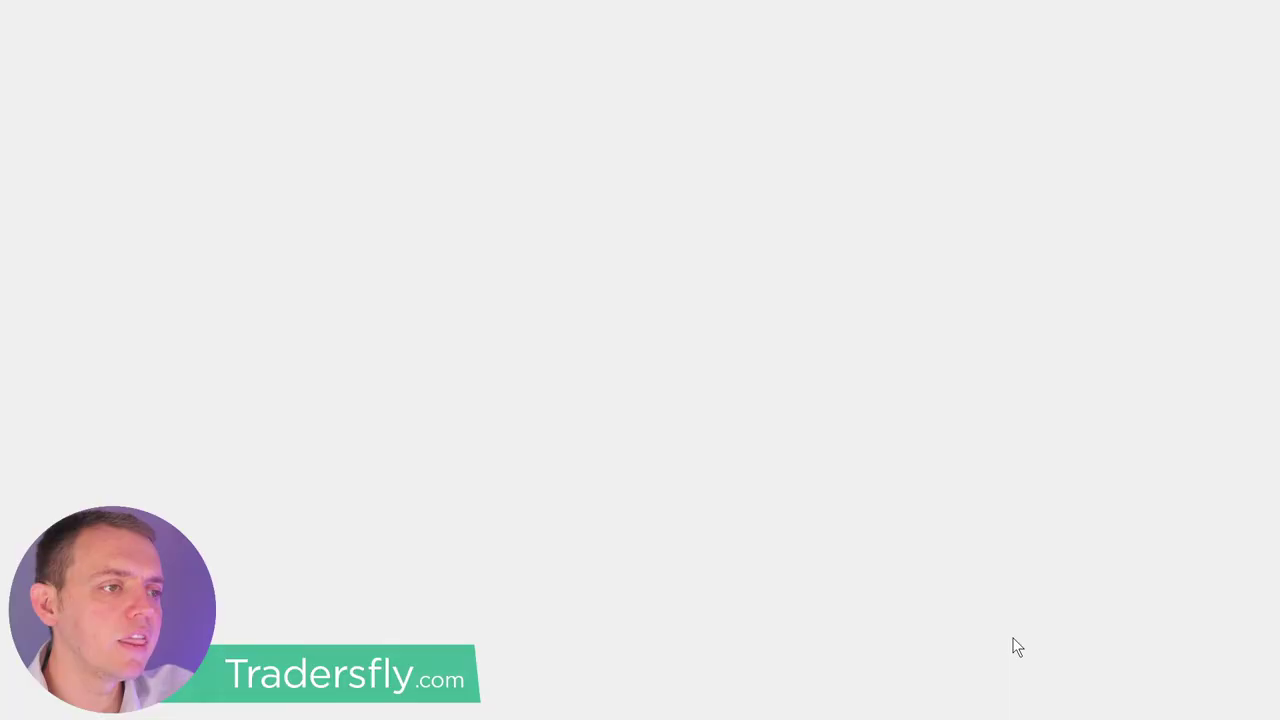
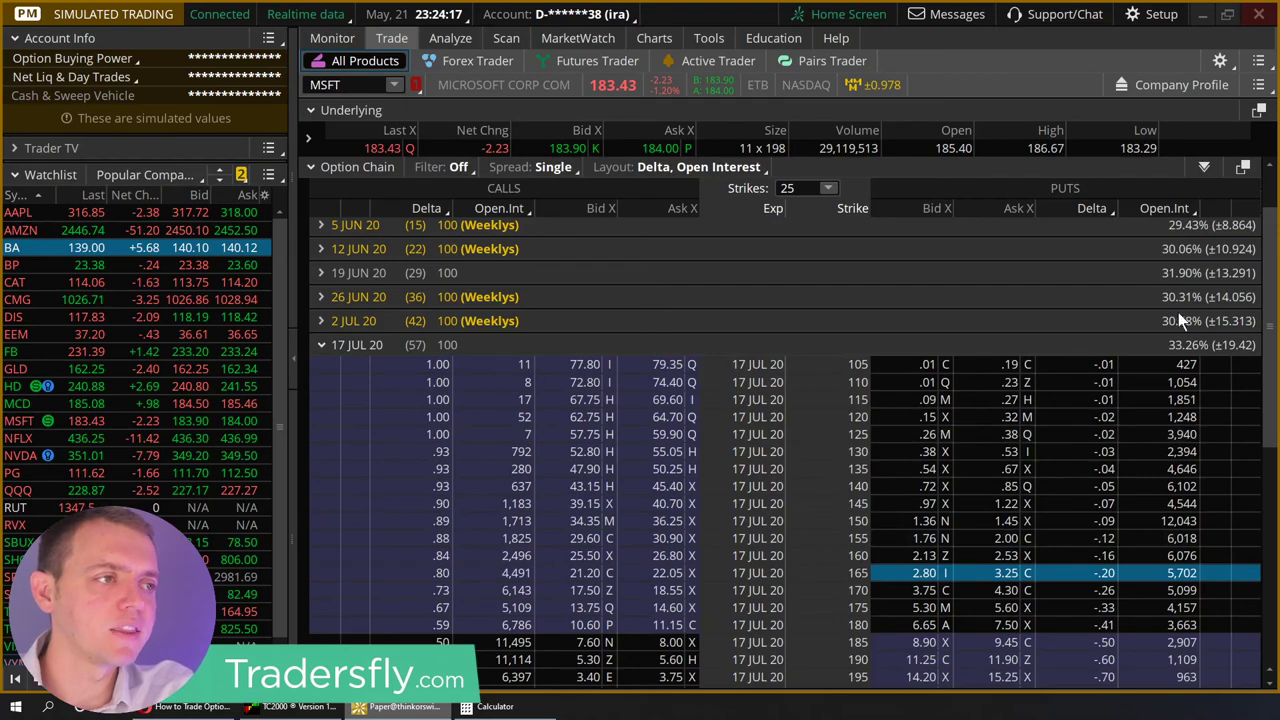
Replace the option chain's Open Interest column with Probability OTM and its Delta column with Probability ITM
left_click(1190, 213)
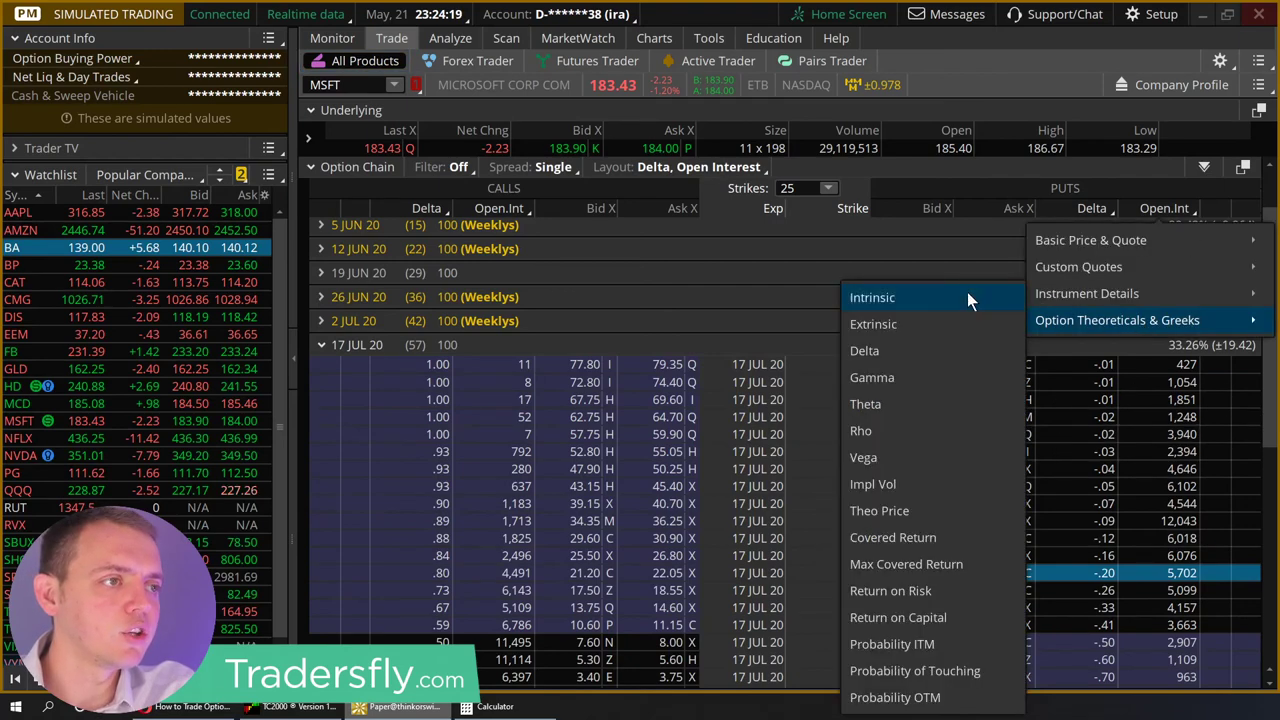
mouse_move(1119, 333)
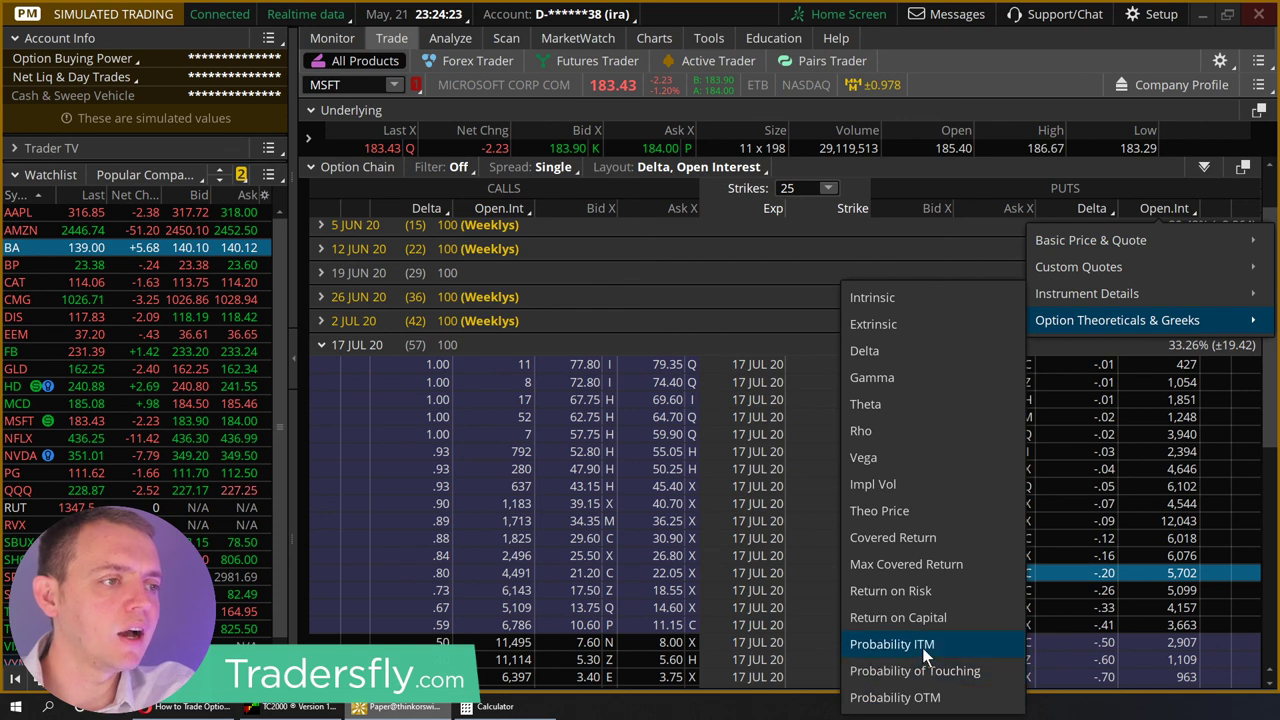
left_click(929, 697)
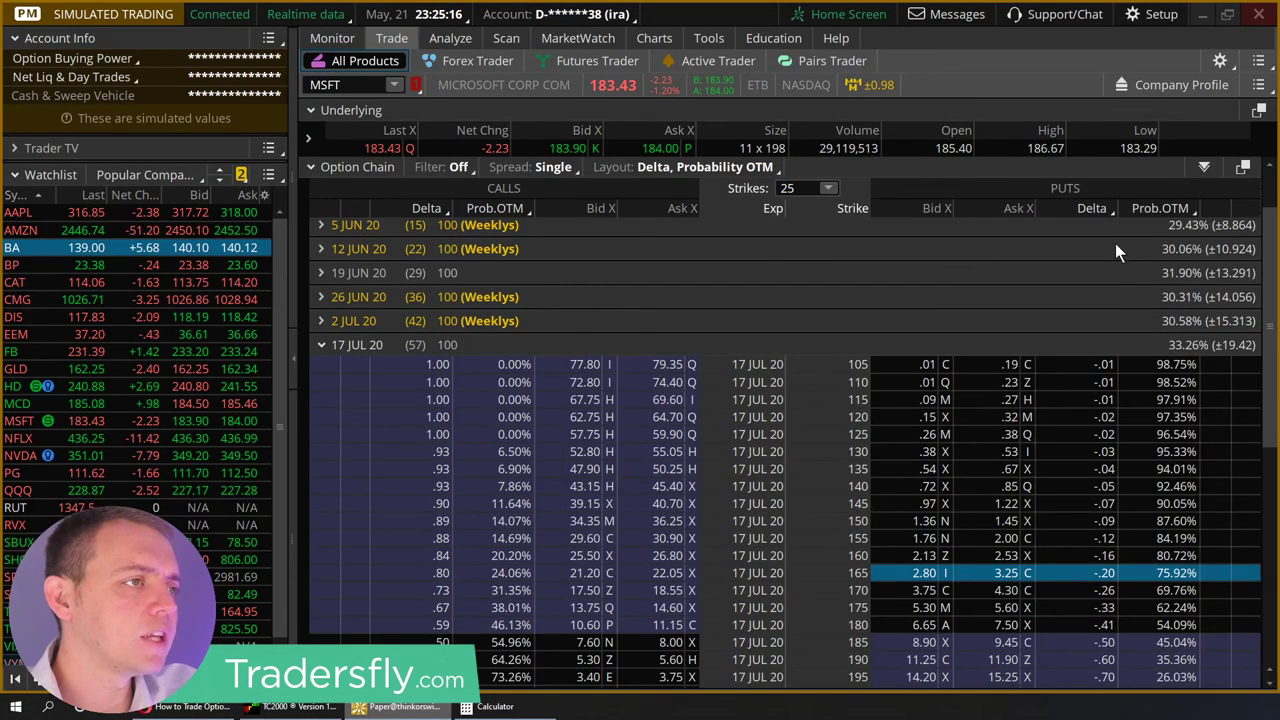
left_click(1105, 208)
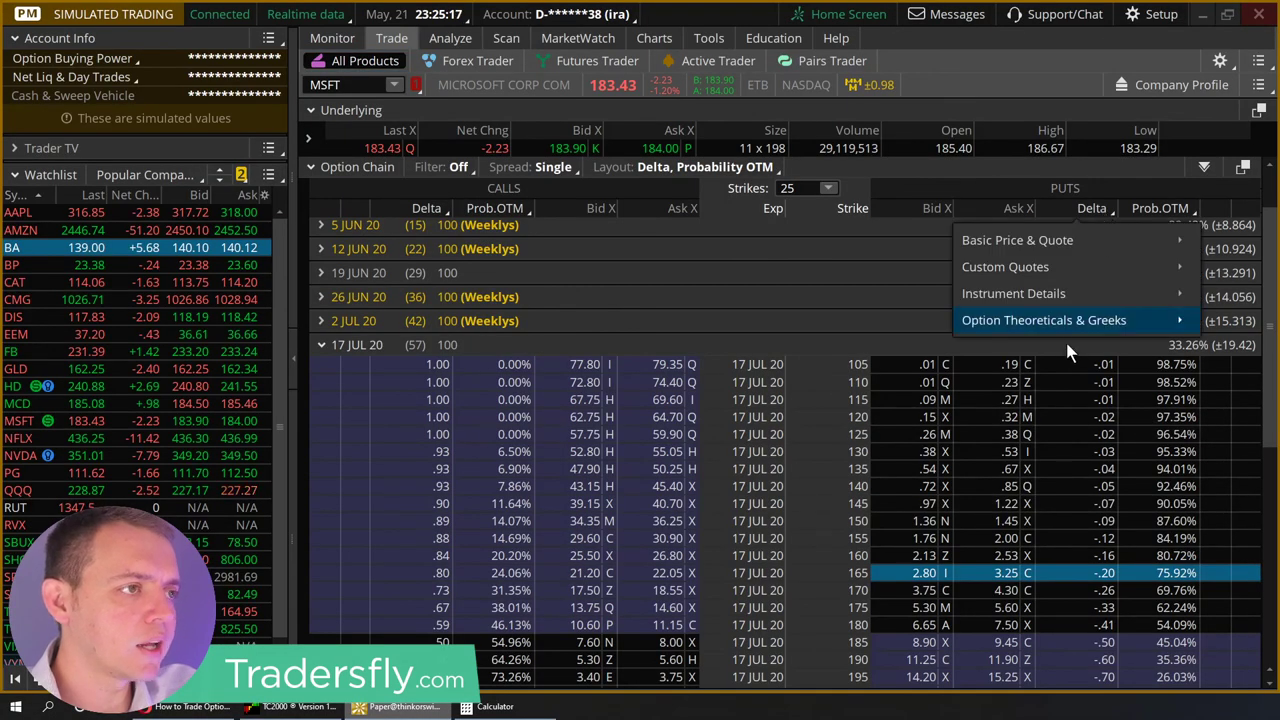
mouse_move(1053, 323)
left_click(836, 642)
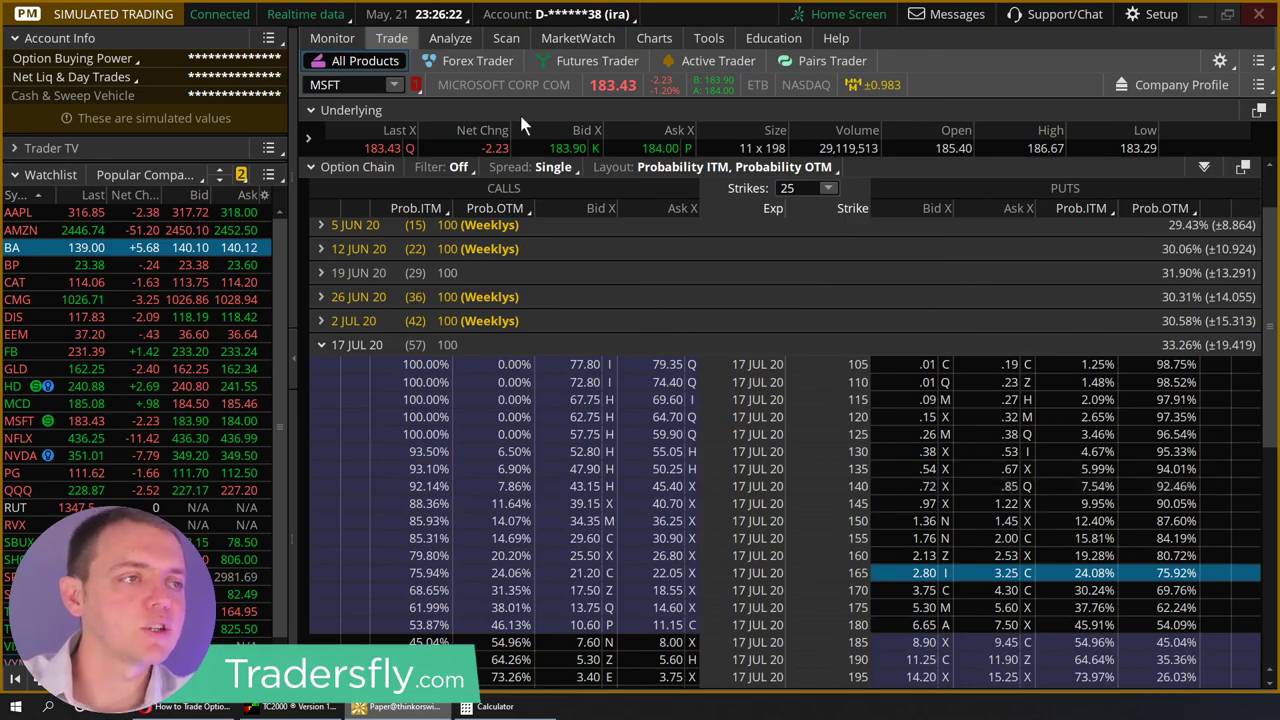
Exclude the 170/160 put vertical from the risk profile so only the 160/150 vertical is plotted
left_click(450, 38)
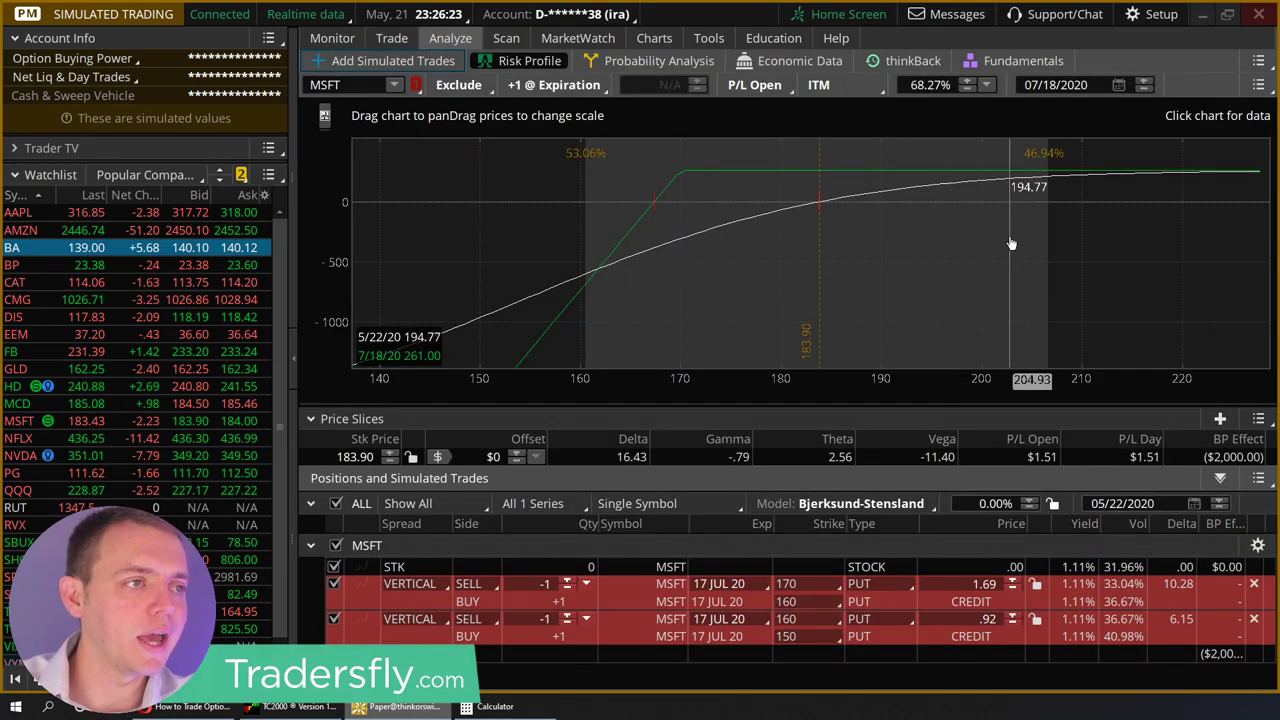
left_click(334, 583)
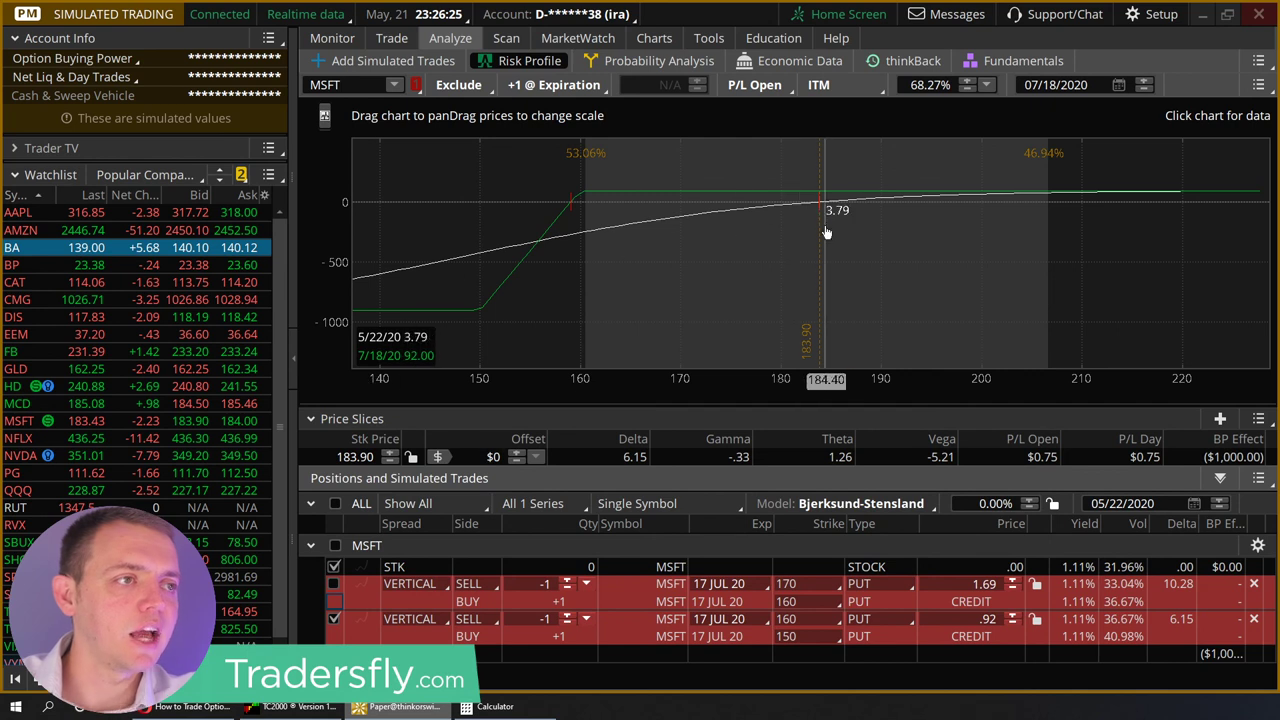
Return to the MSFT option chain and bring the 17 JUL 20 calls around the 200 strike into view
left_click(394, 40)
scroll(437, 333, "down", 5)
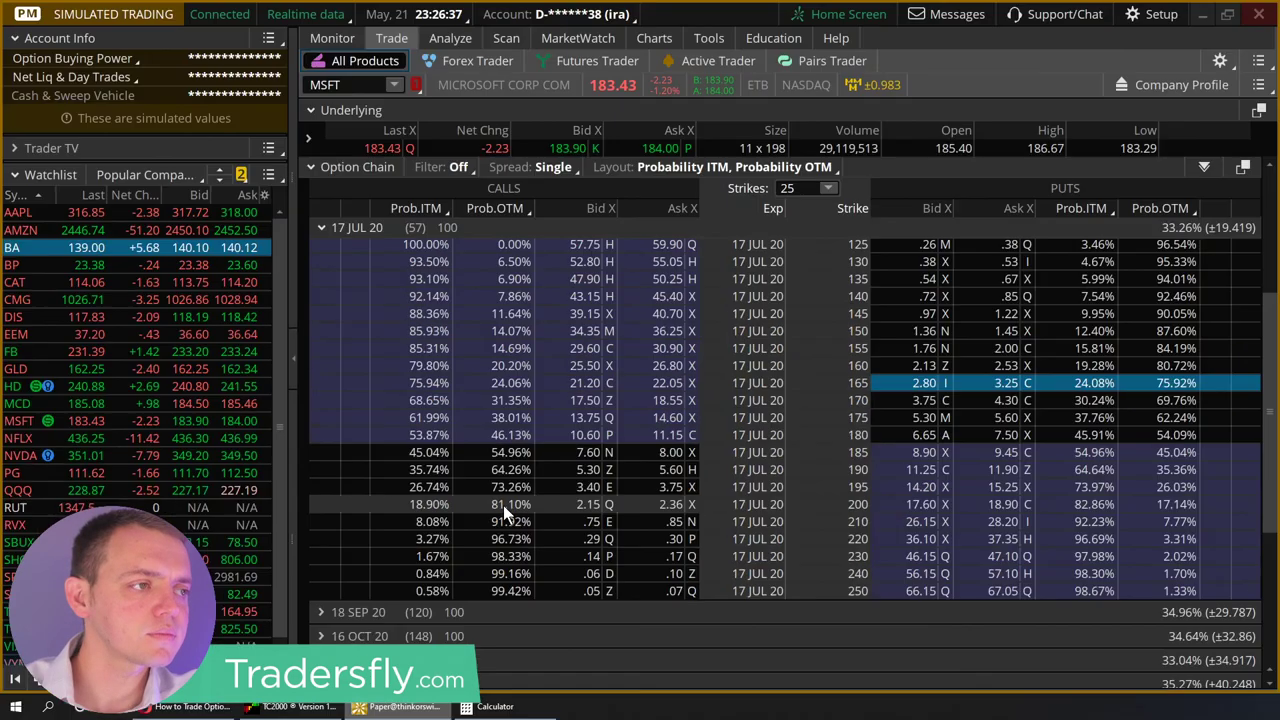
right_click(532, 510)
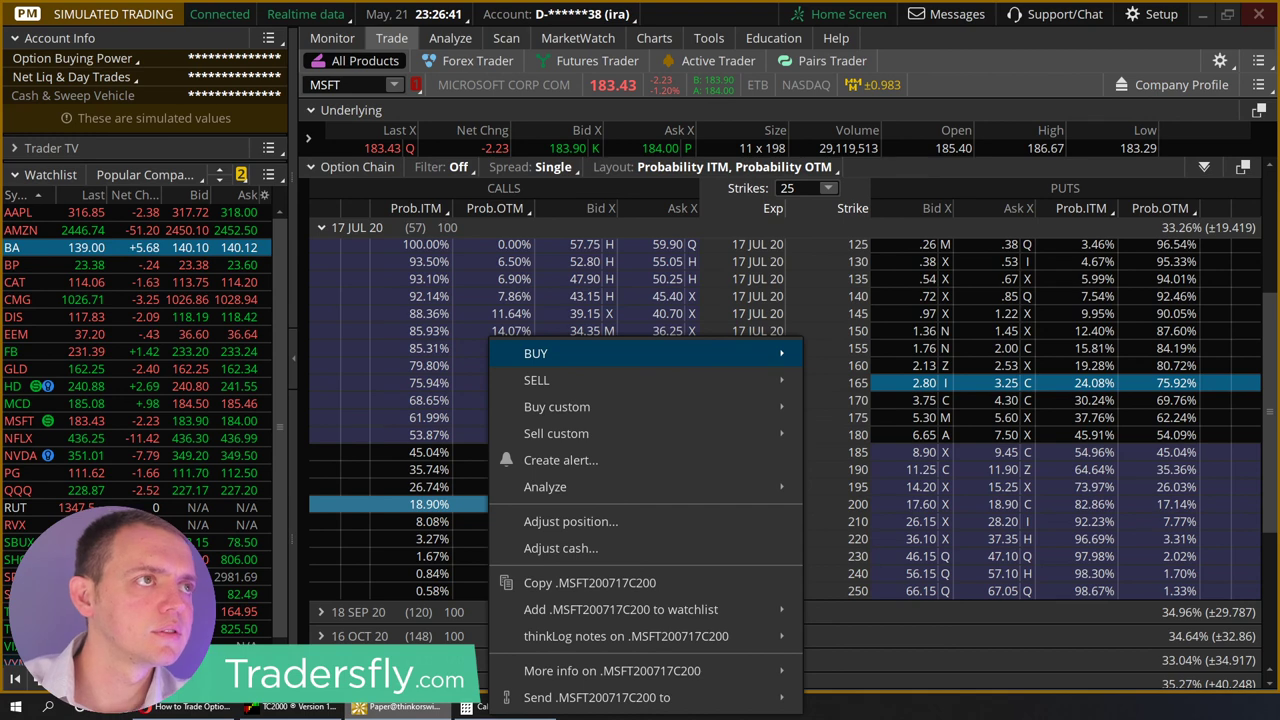
left_click(825, 354)
right_click(873, 467)
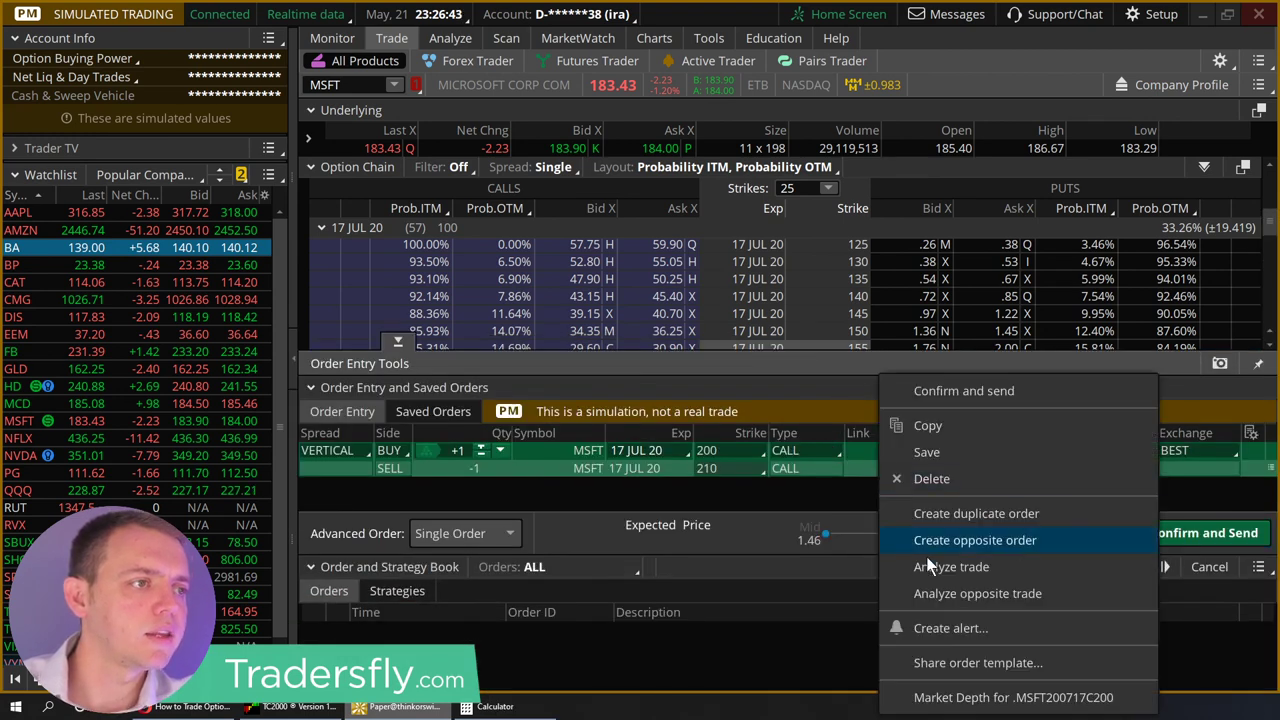
key("Escape")
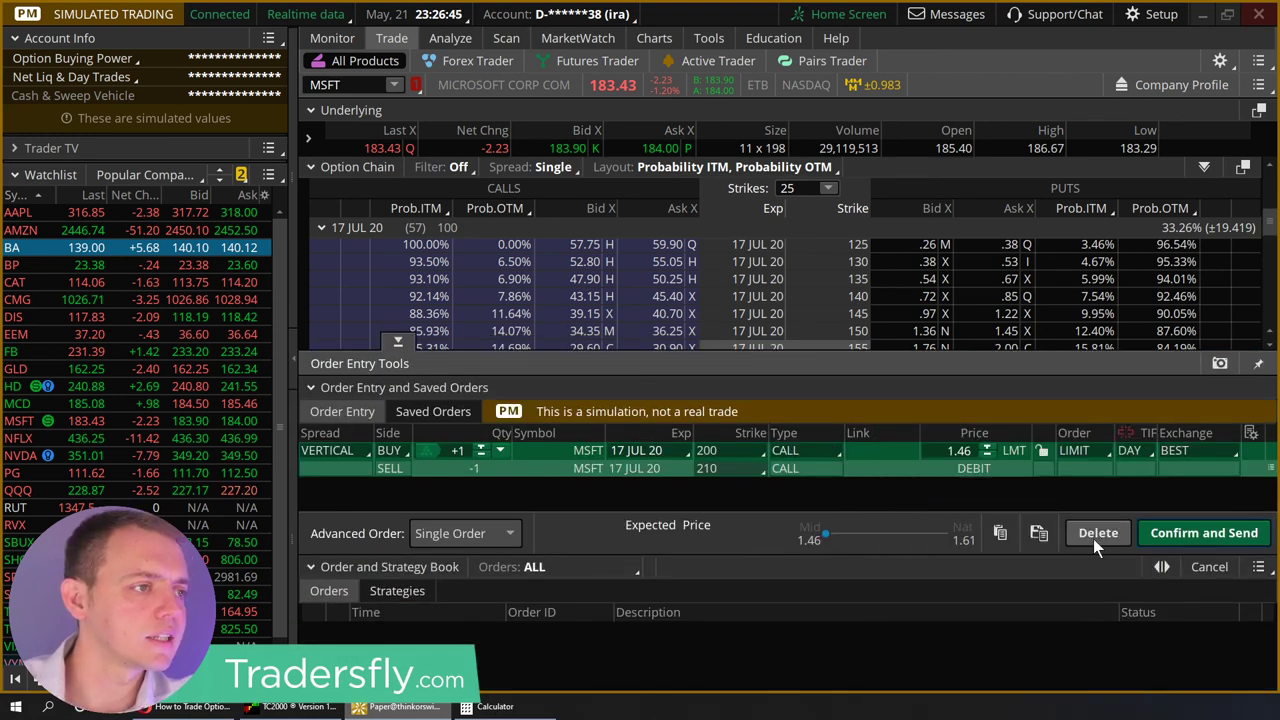
left_click(1096, 540)
Add a short 17 JUL 20 200/210 call vertical to the analysis and unlock its price
right_click(624, 510)
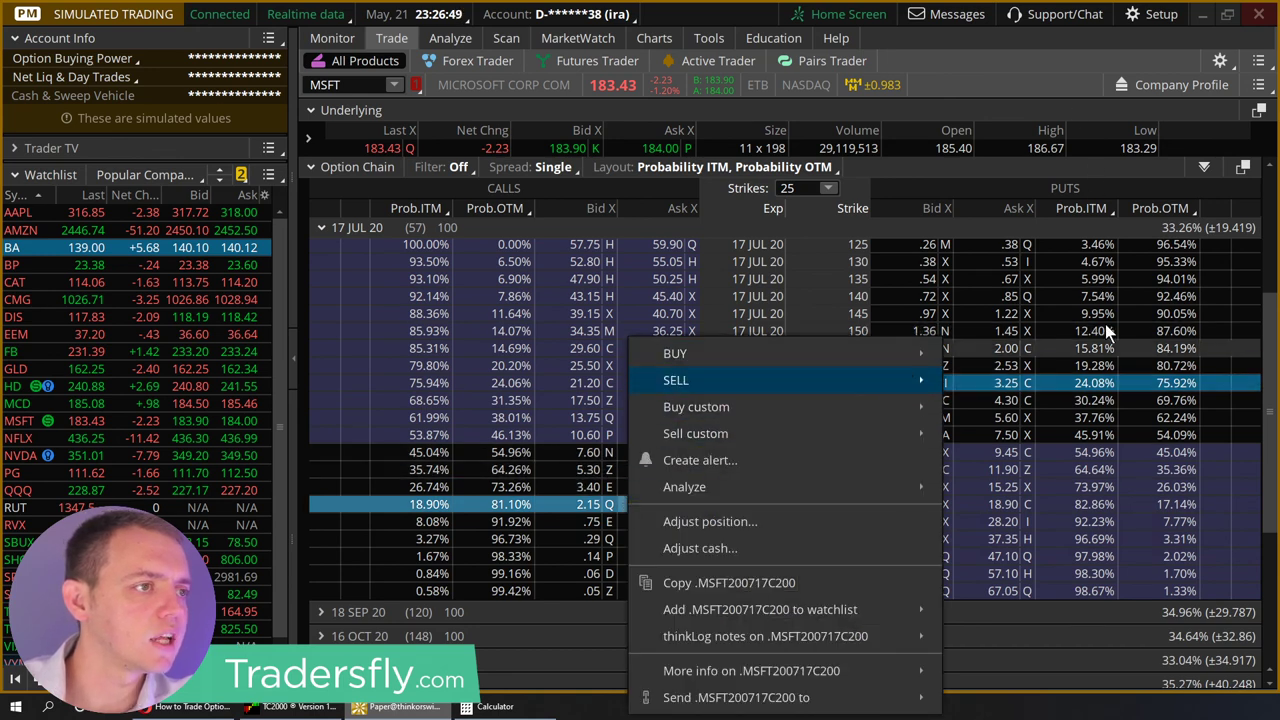
left_click(829, 382)
right_click(880, 470)
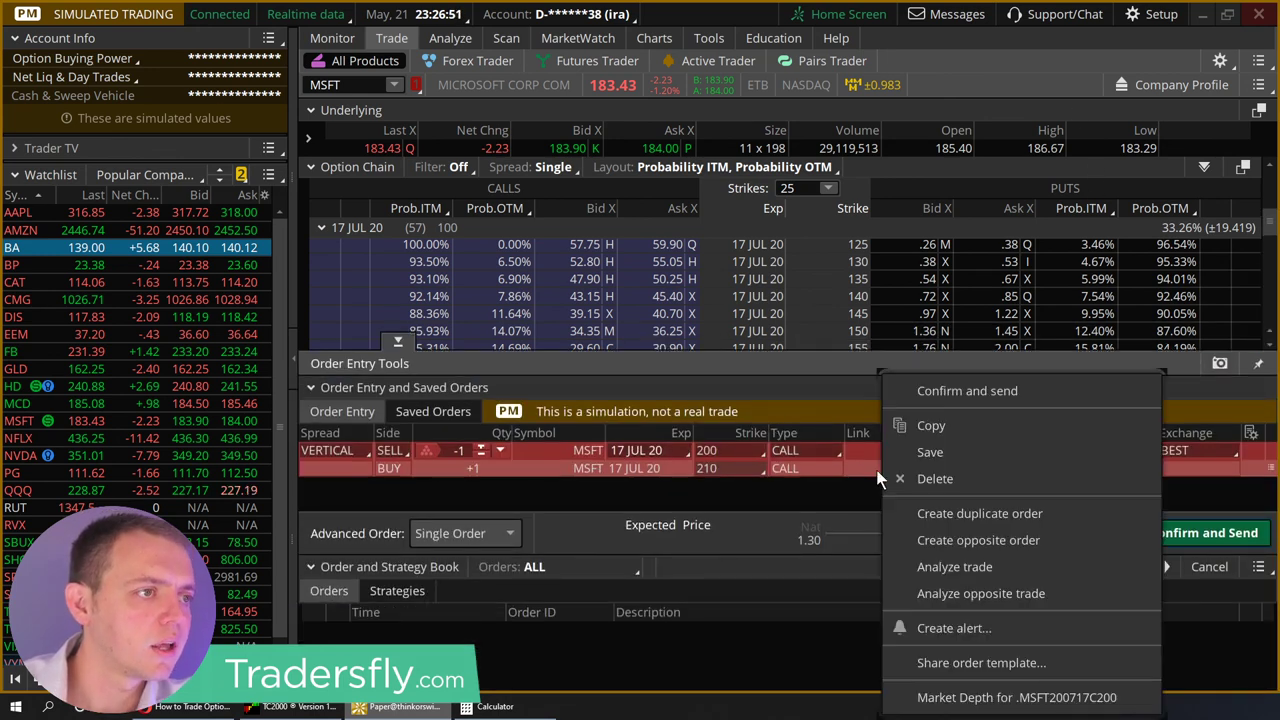
left_click(930, 571)
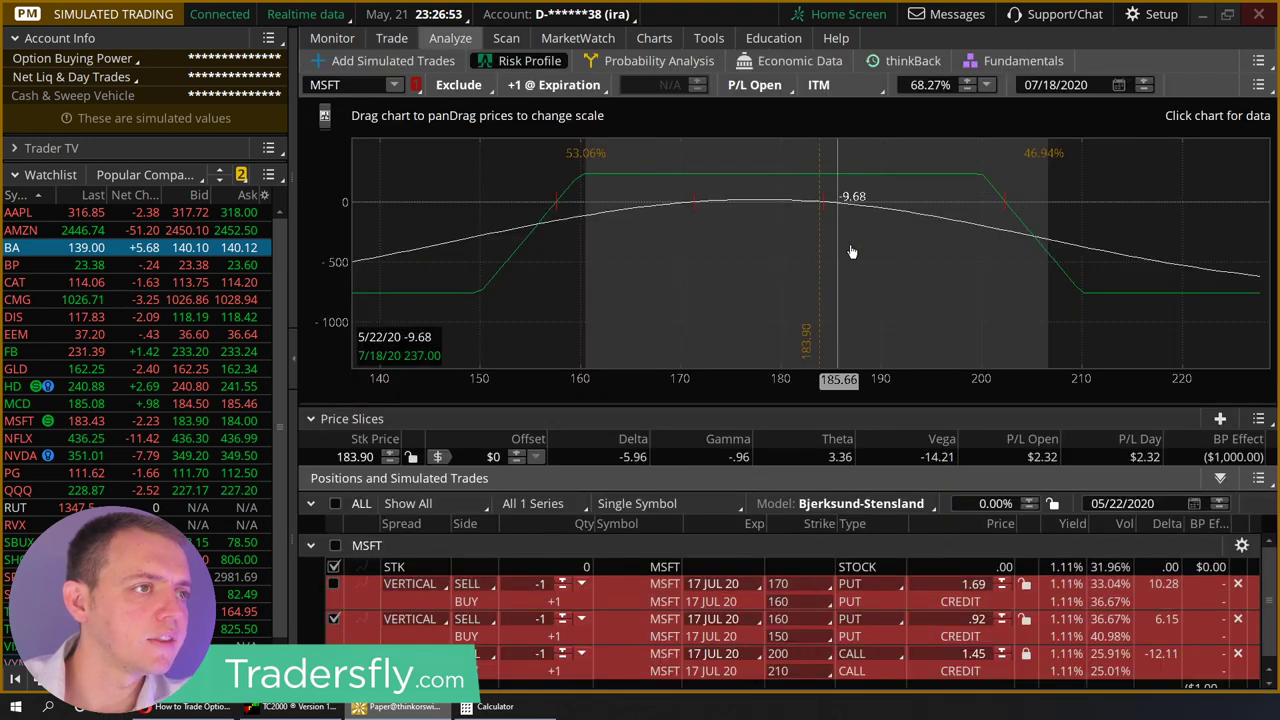
left_click(1026, 653)
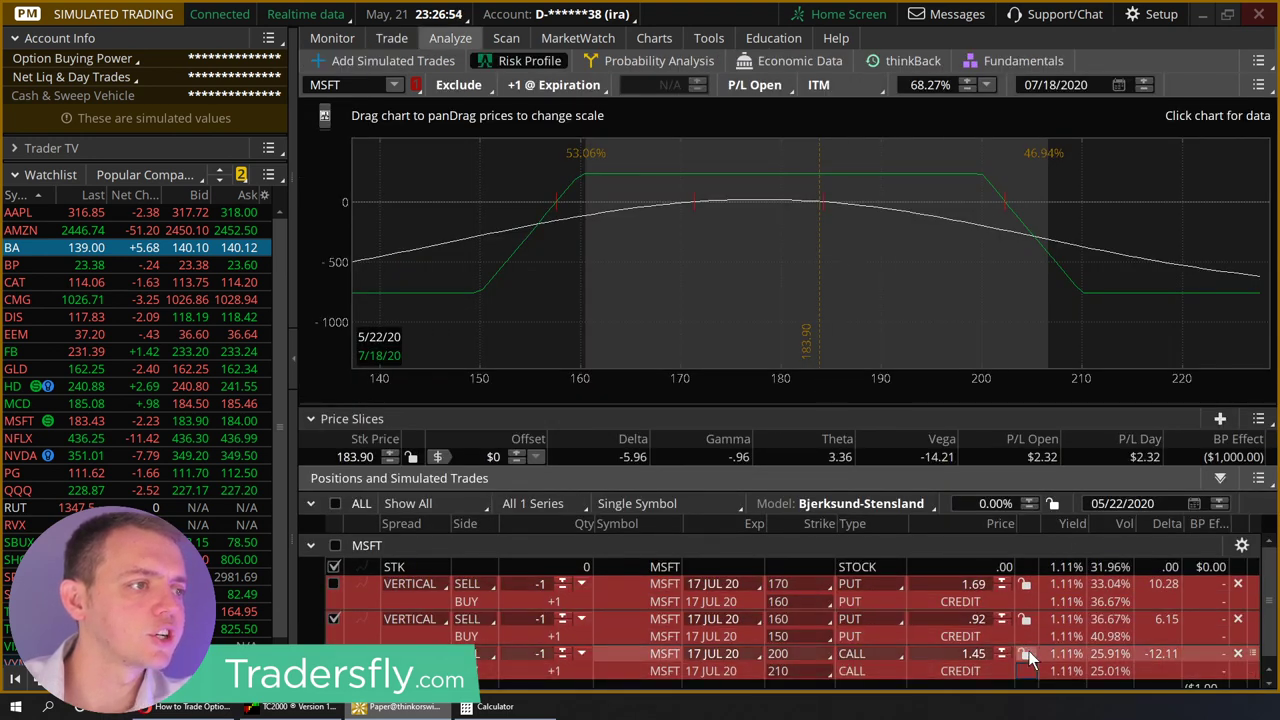
Delete the 170/160 put vertical from the simulated trades and center the resulting iron condor's risk profile
left_click(1239, 585)
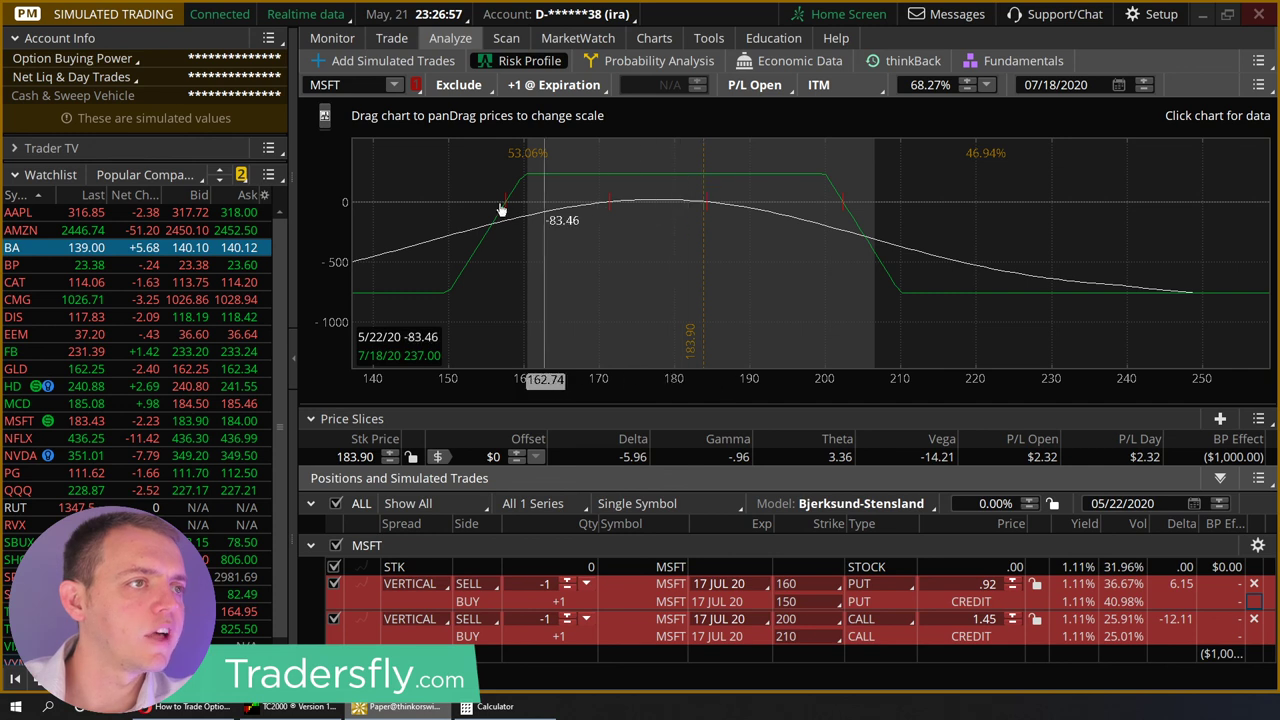
left_click_drag(543, 214, 644, 238)
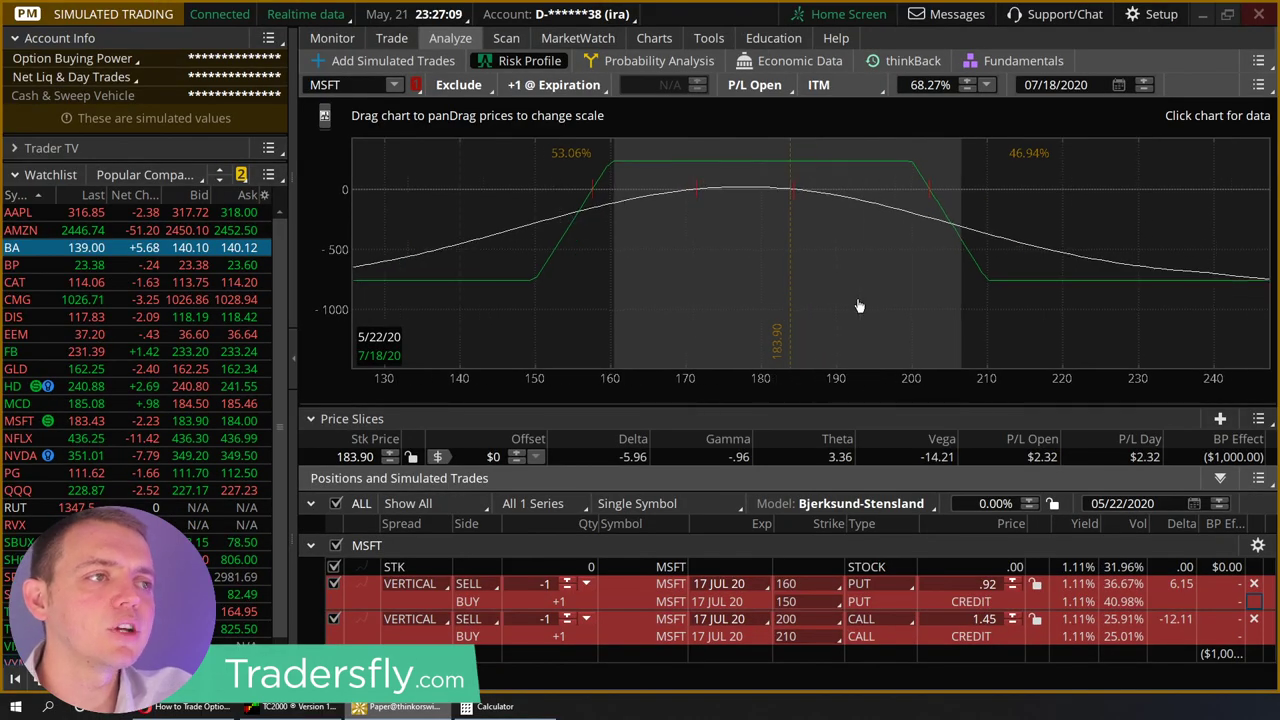
left_click_drag(858, 305, 891, 318)
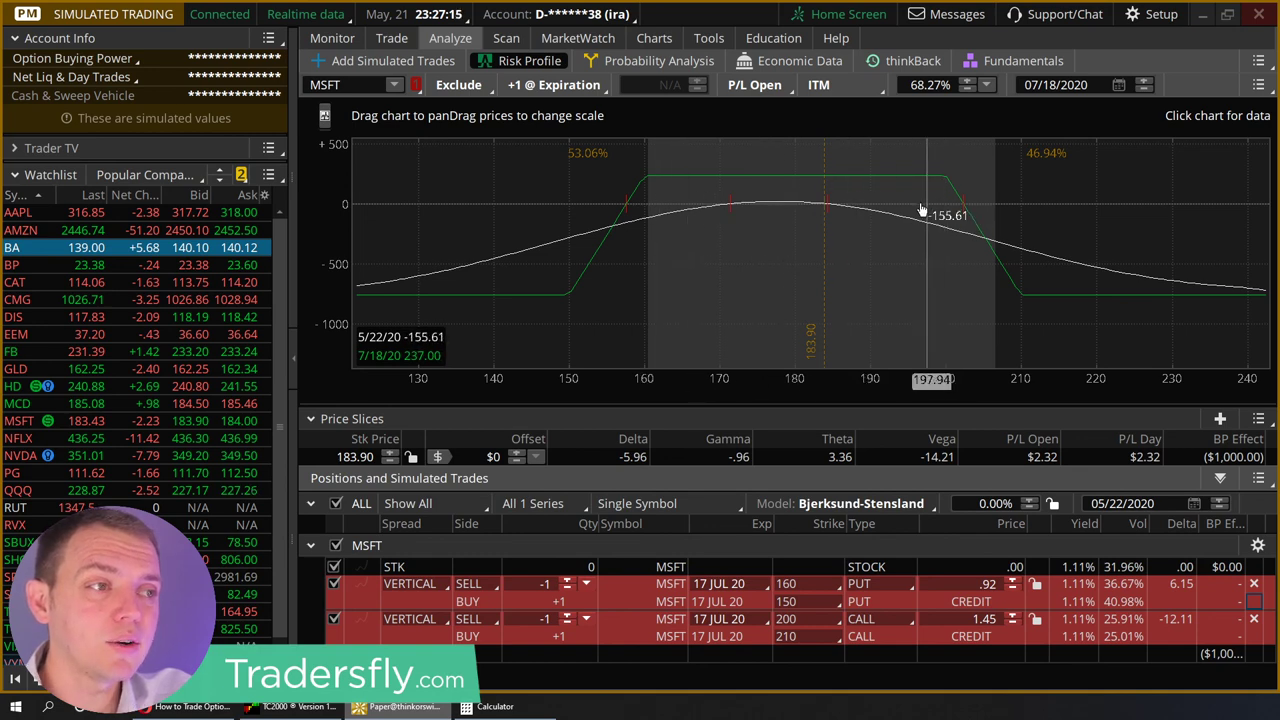
Add copies of the 160/150 put and 200/210 call verticals to the analysis and exclude the originals from the risk profile
right_click(624, 601)
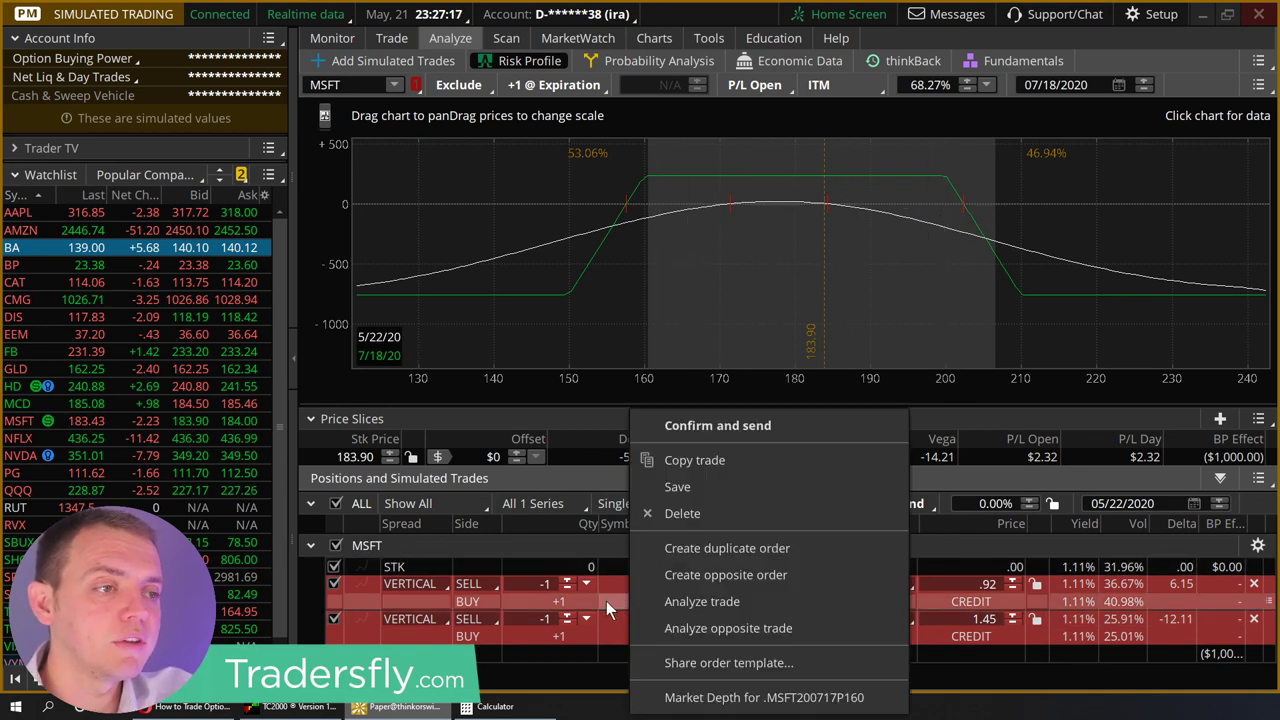
left_click(594, 484)
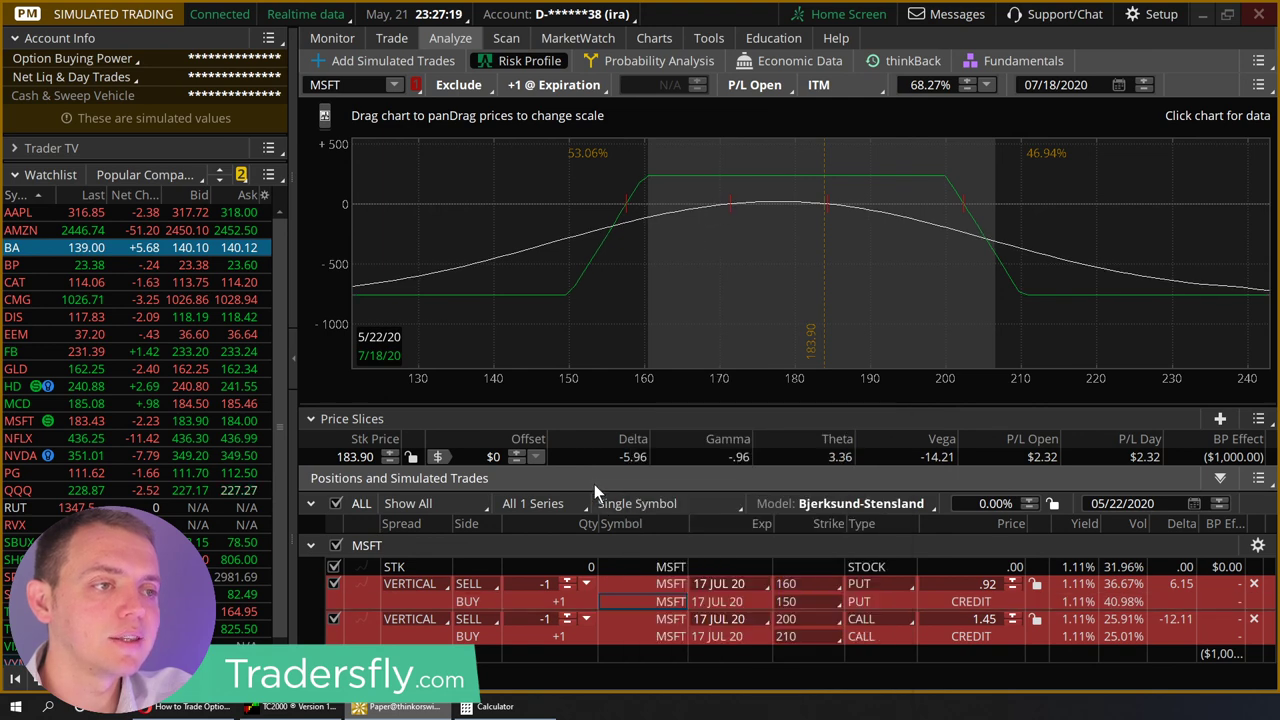
right_click(623, 601)
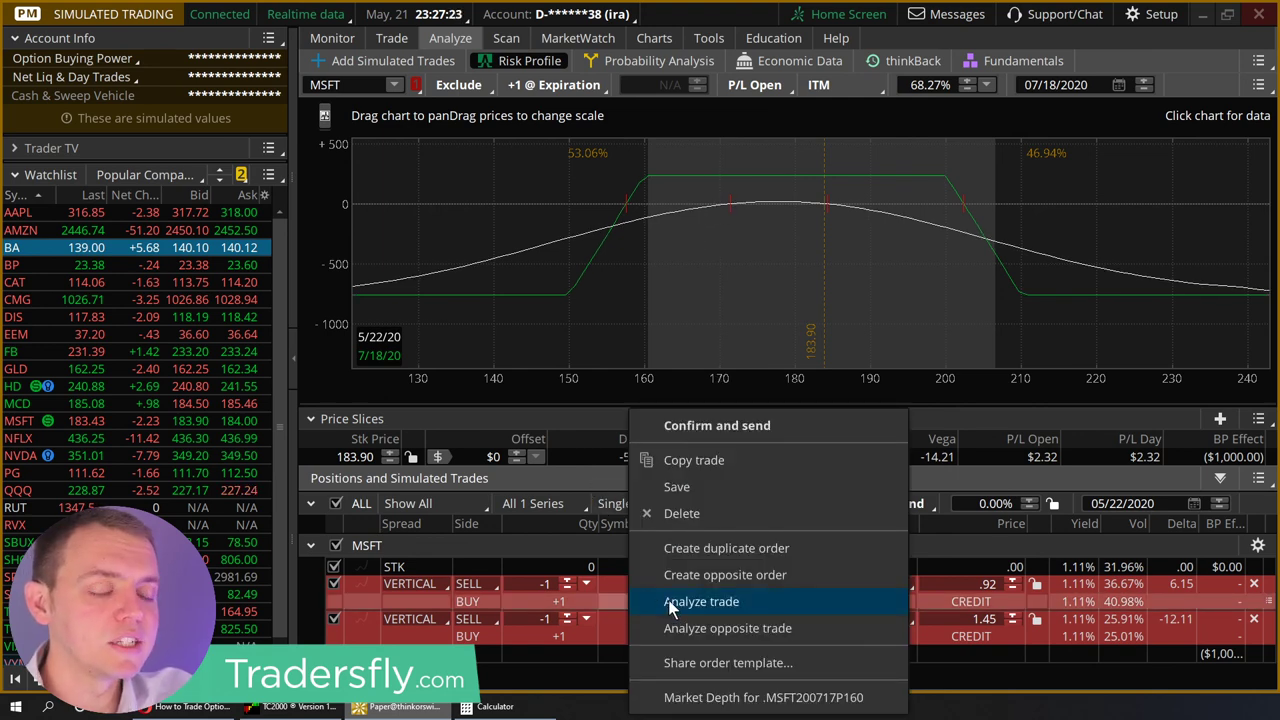
left_click(669, 604)
right_click(634, 637)
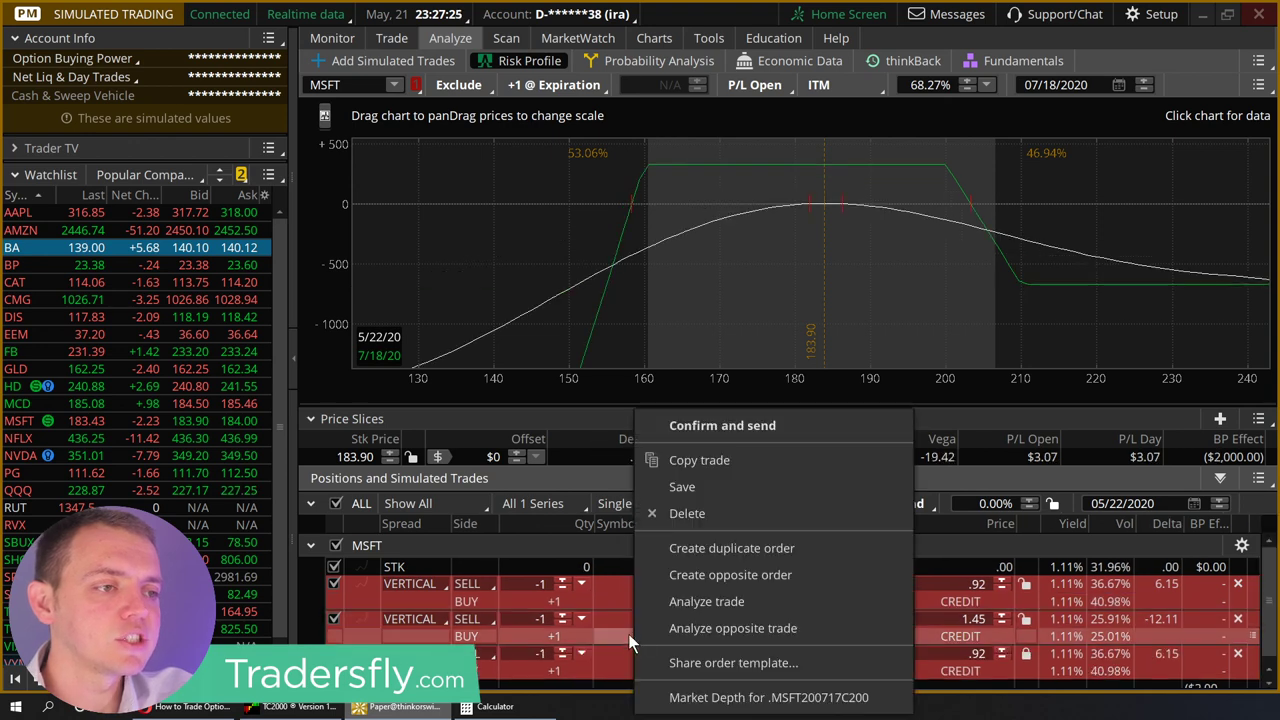
left_click(684, 603)
left_click(334, 613)
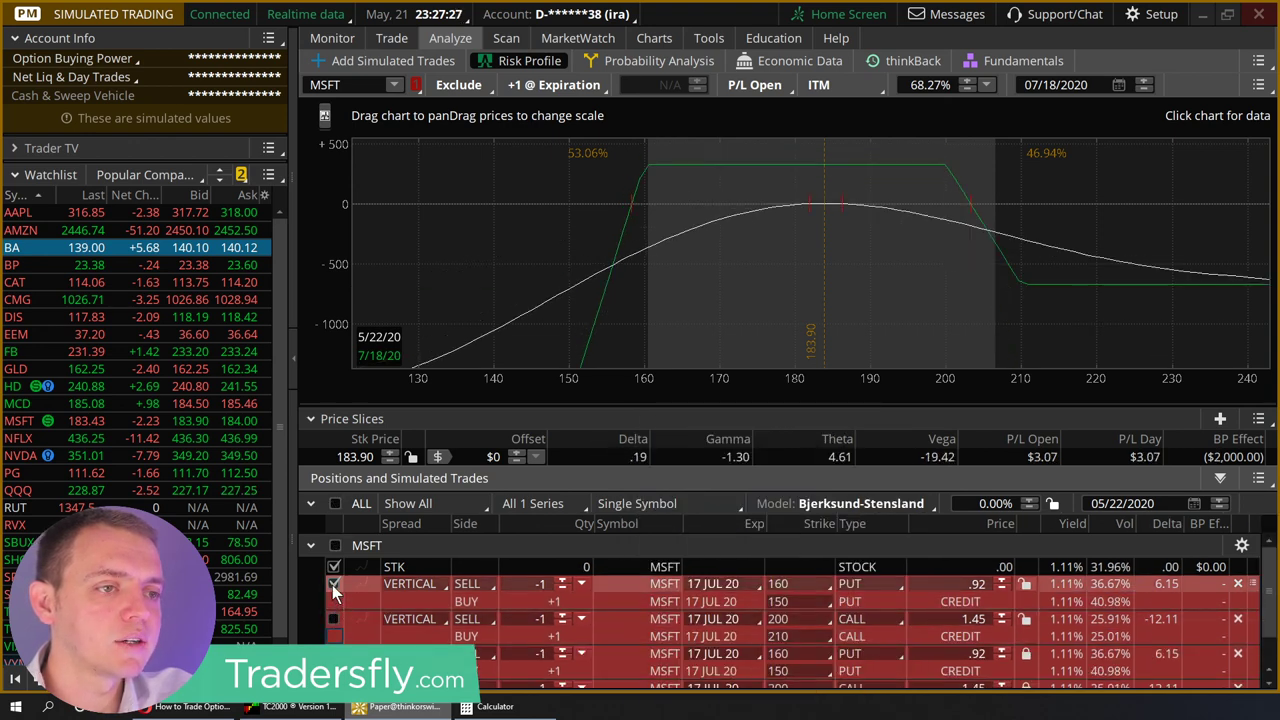
left_click(333, 584)
Set the copied put vertical's strikes to 150 short and 140 long, and unlock its price
scroll(340, 590, "down", 1)
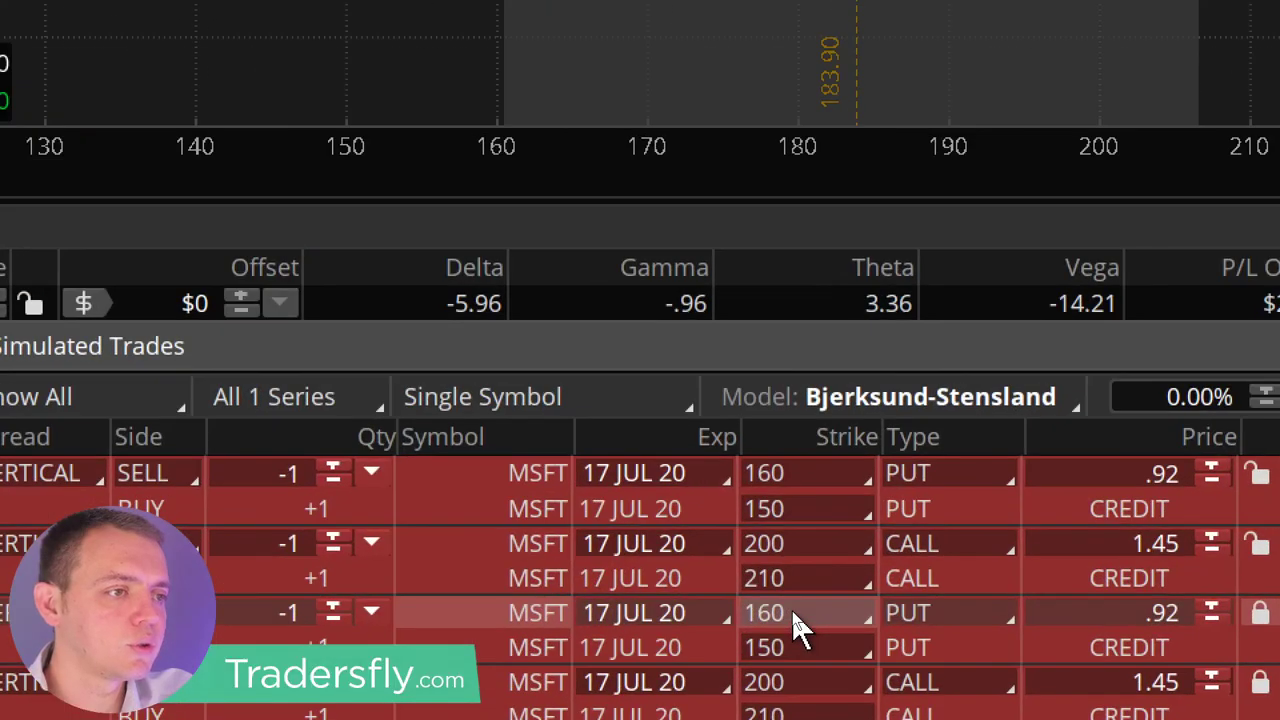
left_click(792, 611)
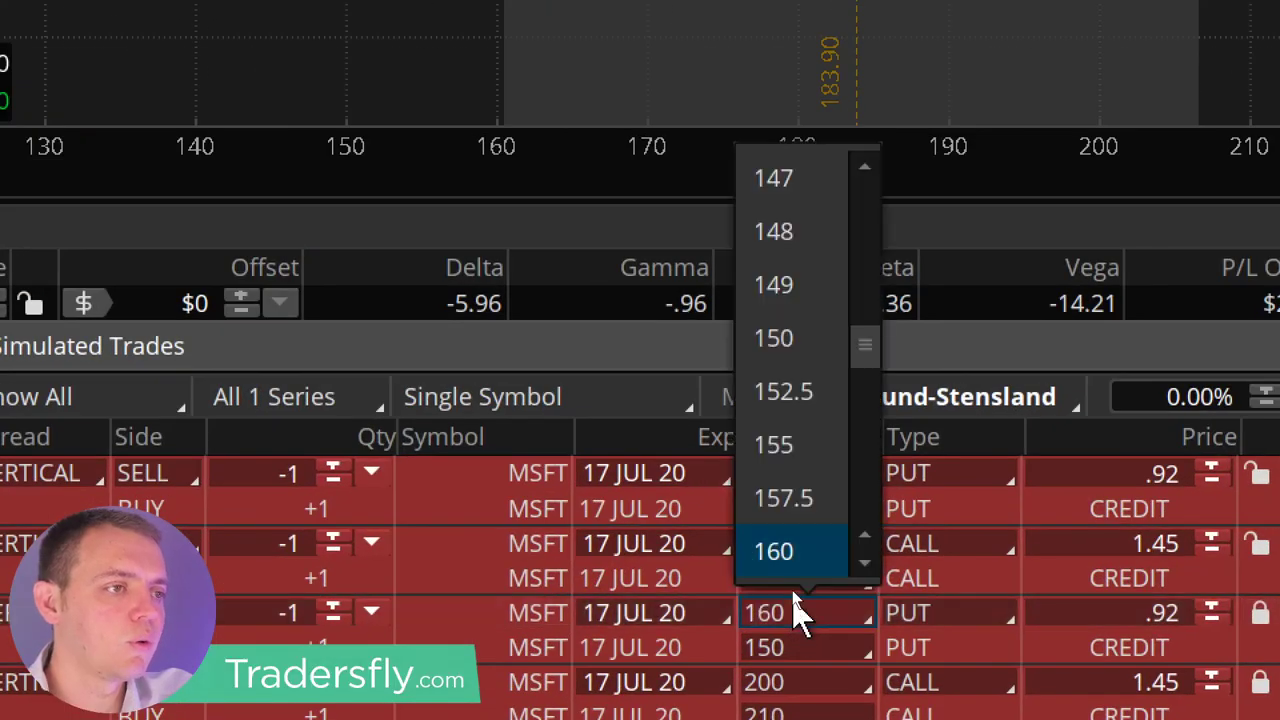
left_click(792, 338)
left_click(781, 647)
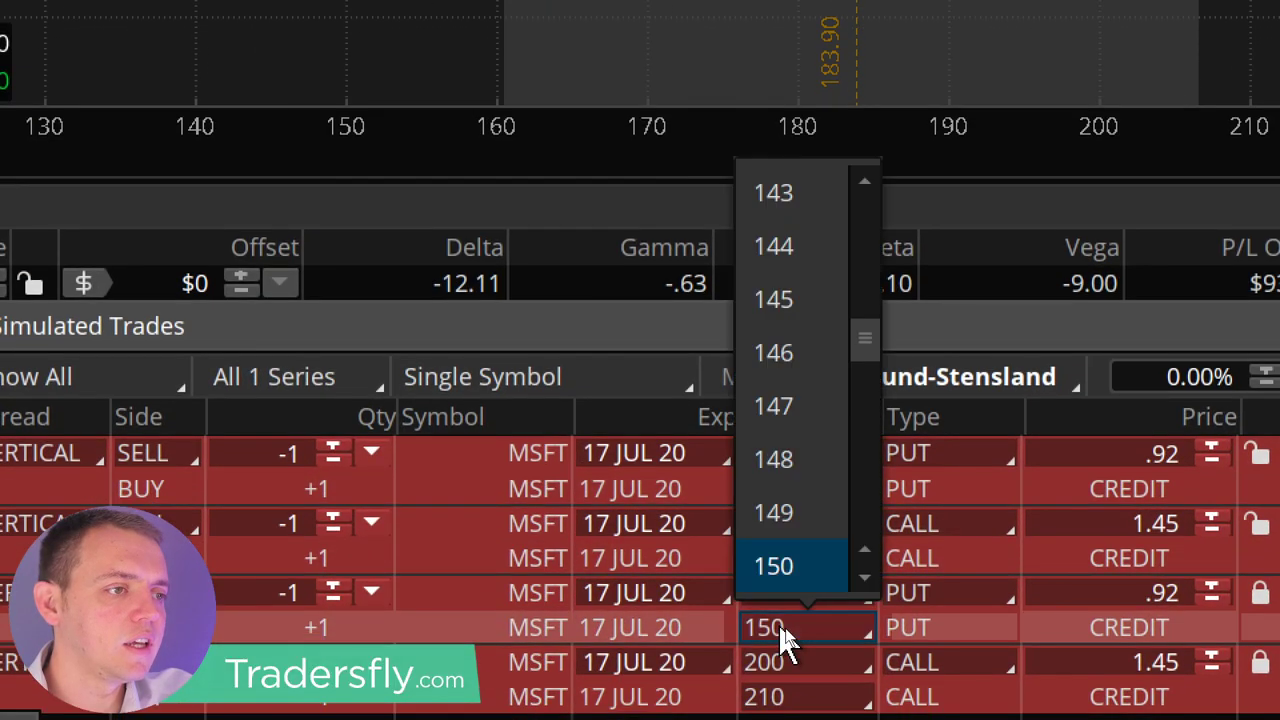
left_click(864, 182)
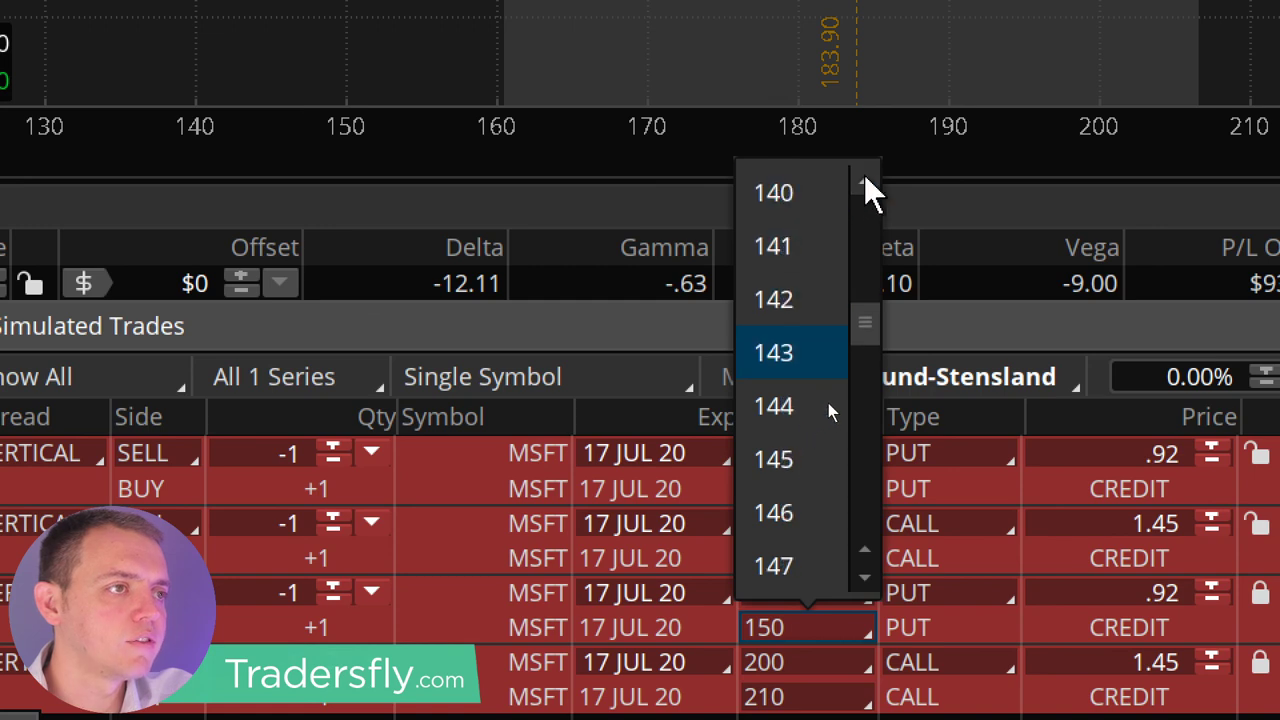
left_click(798, 193)
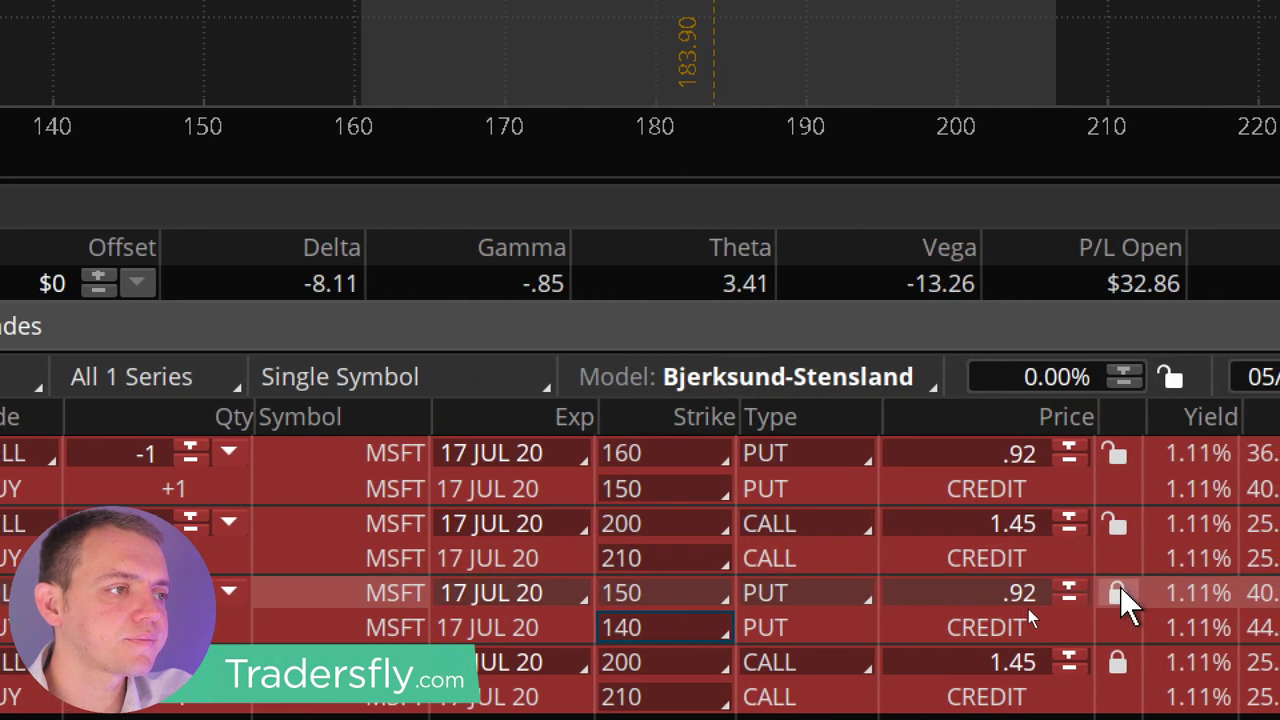
left_click(1183, 592)
Set the copied call vertical's strikes to 210 short and 220 long, and unlock its price
left_click(690, 662)
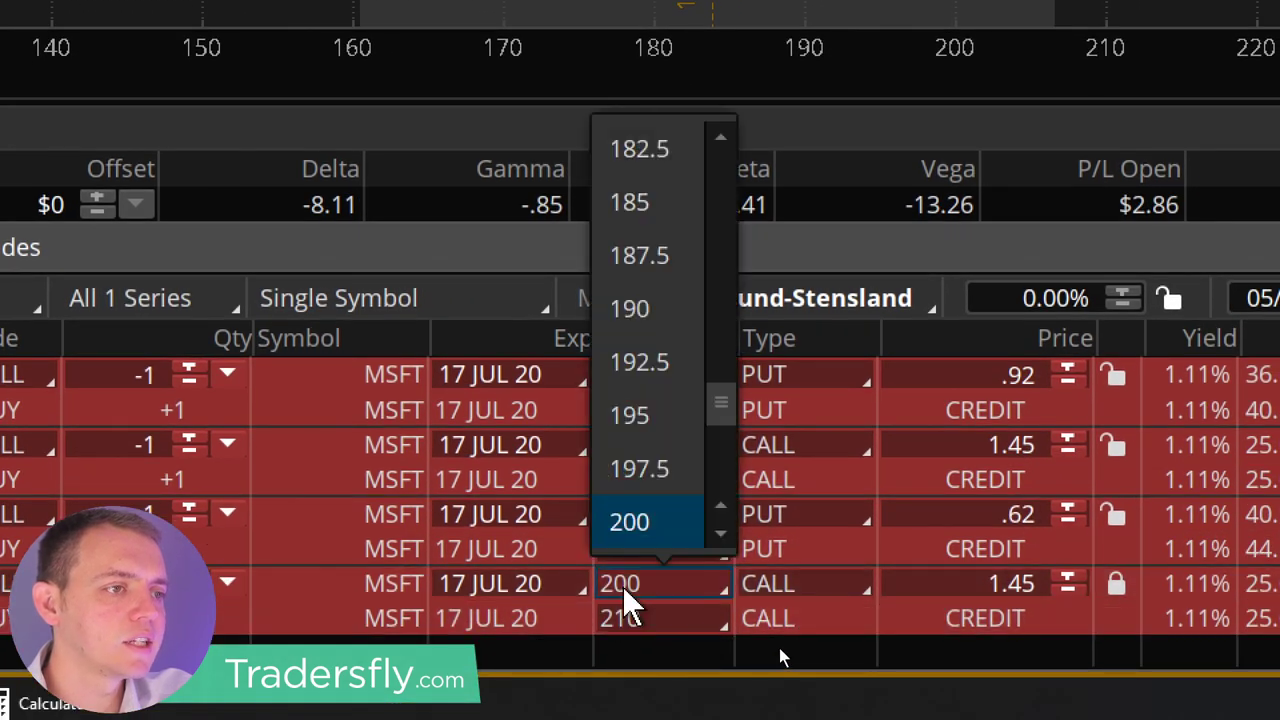
left_click(720, 533)
left_click(720, 533)
left_click(690, 522)
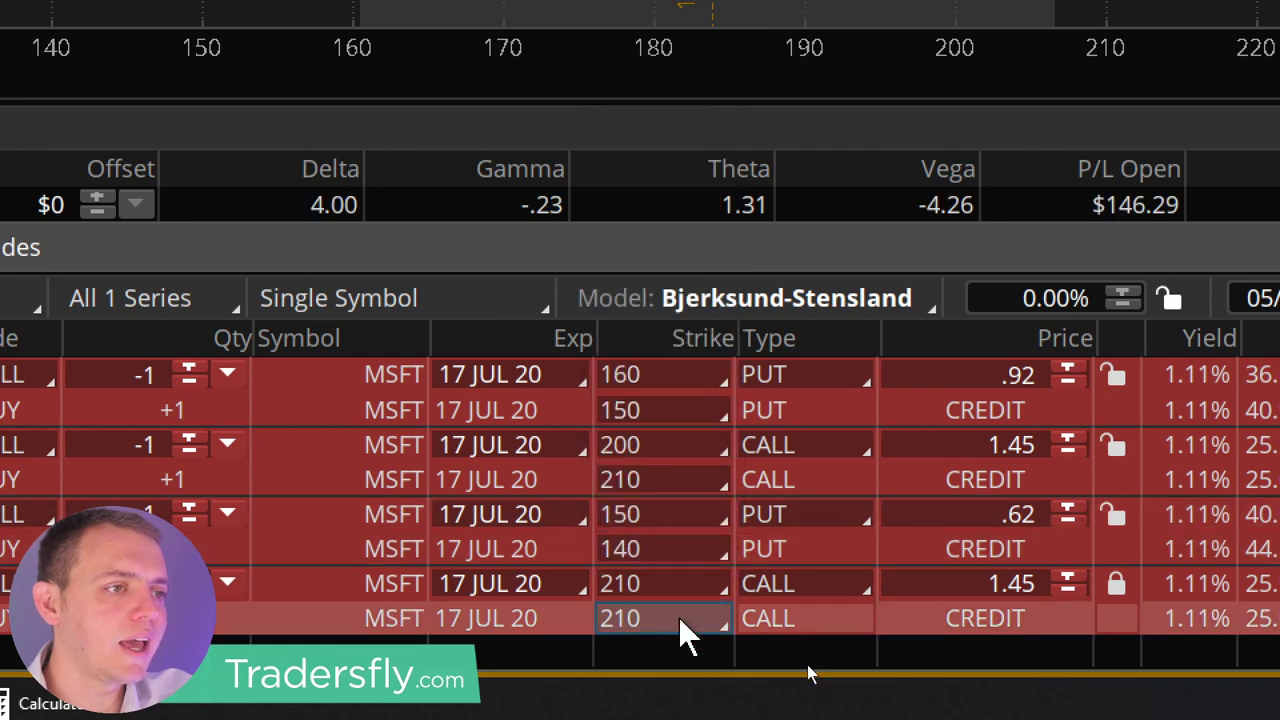
left_click(690, 622)
scroll(690, 545, "down", 3)
left_click(683, 527)
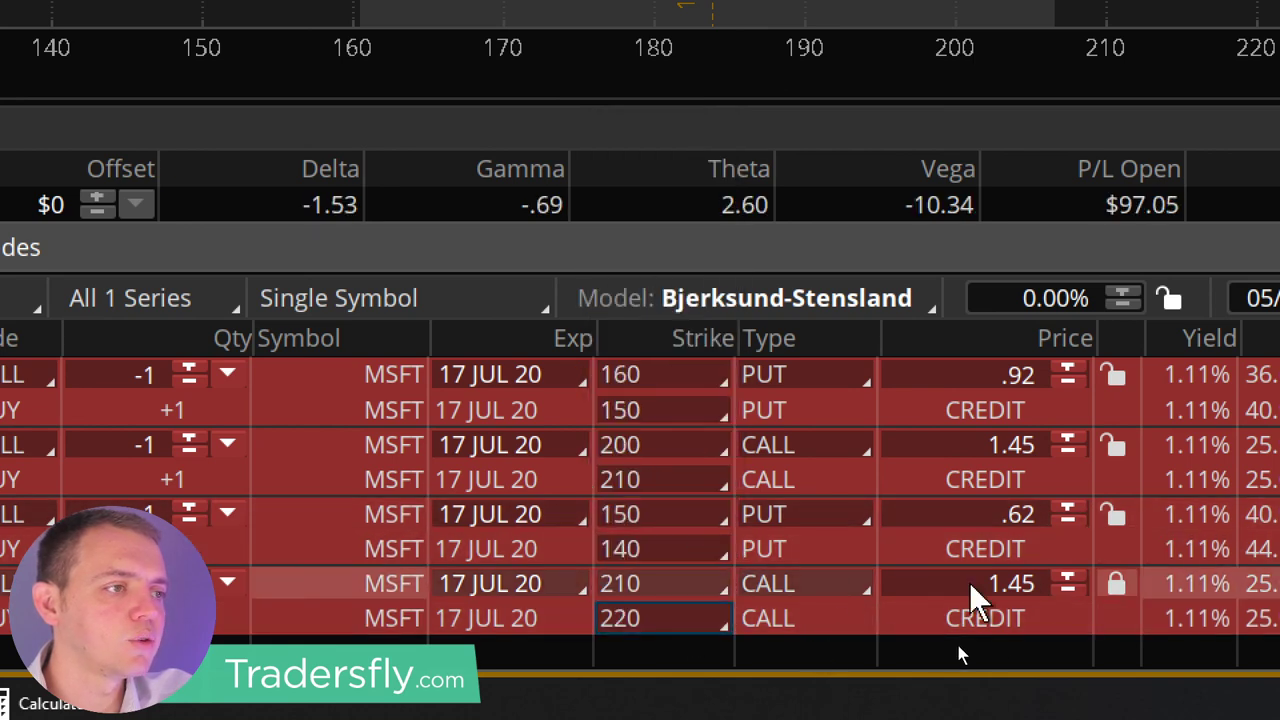
left_click(1116, 583)
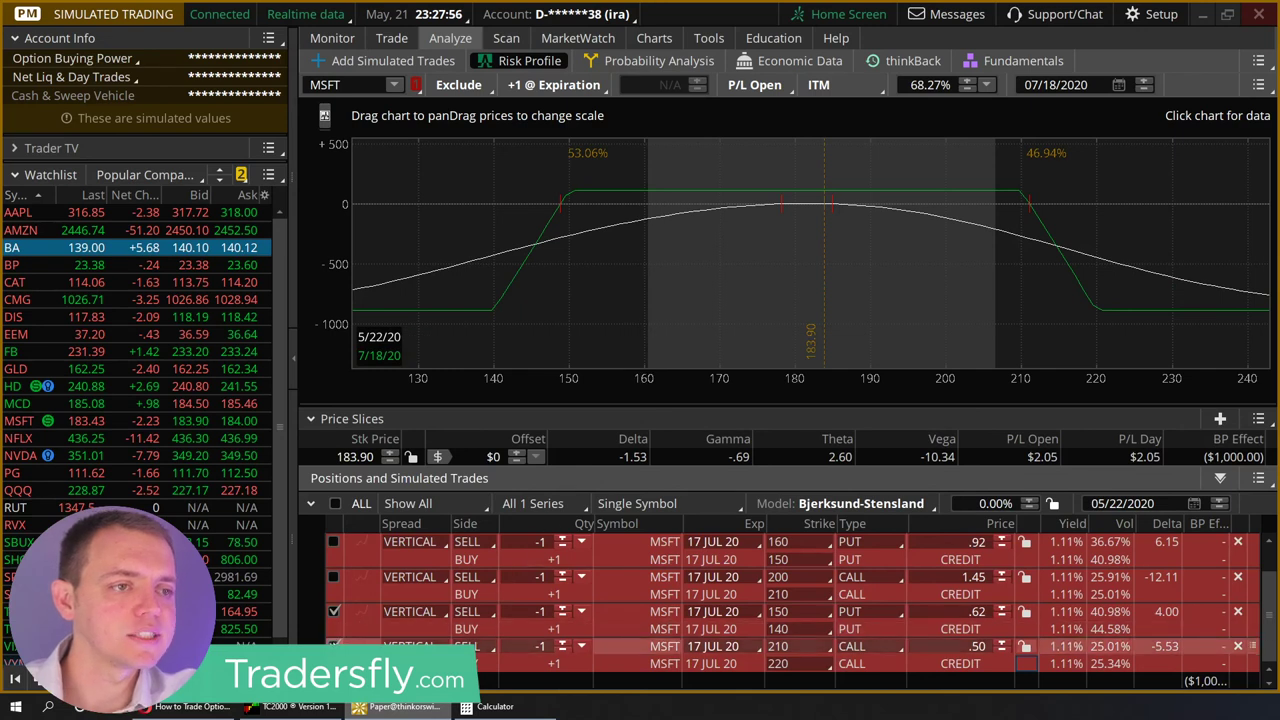
Exclude the 150/140 put and 210/220 call verticals from the risk profile and plot the 160/150 put and 200/210 call verticals instead
left_click(334, 611)
left_click(334, 611)
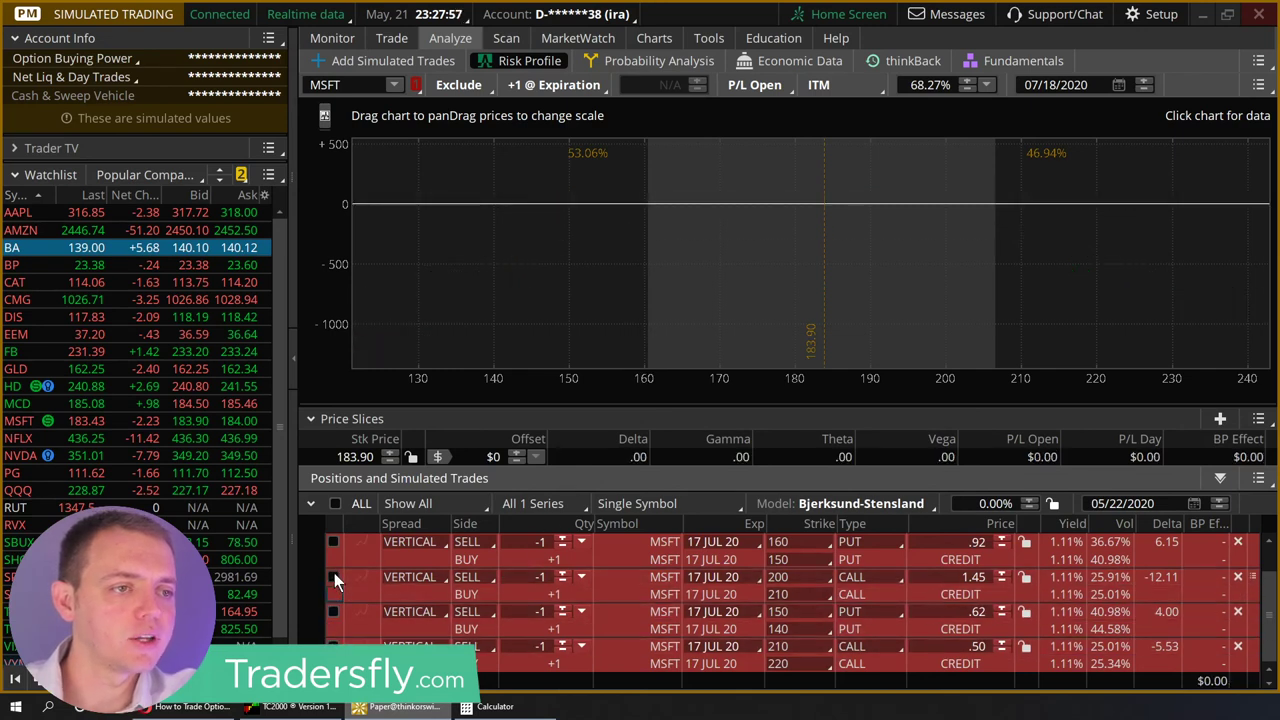
left_click(334, 576)
left_click(334, 541)
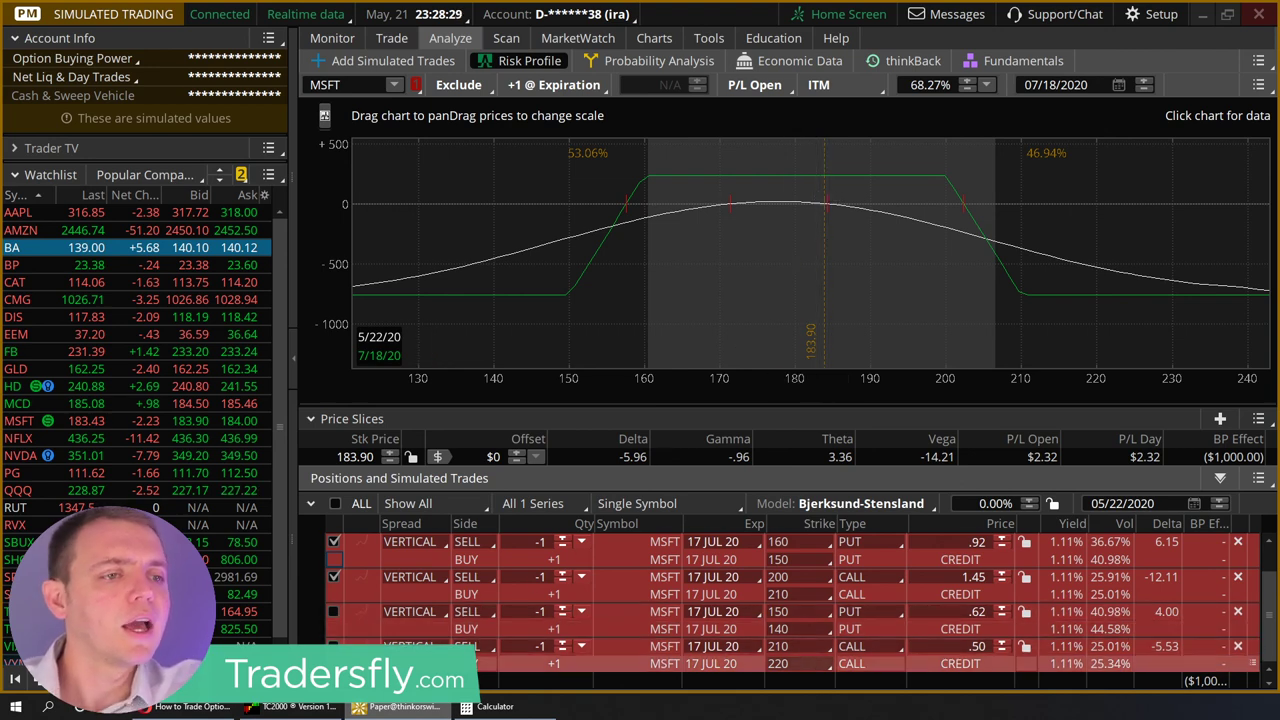
Switch to the web browser, show the Tradersfly options page and look over its Start and Coaching offerings
left_click(200, 708)
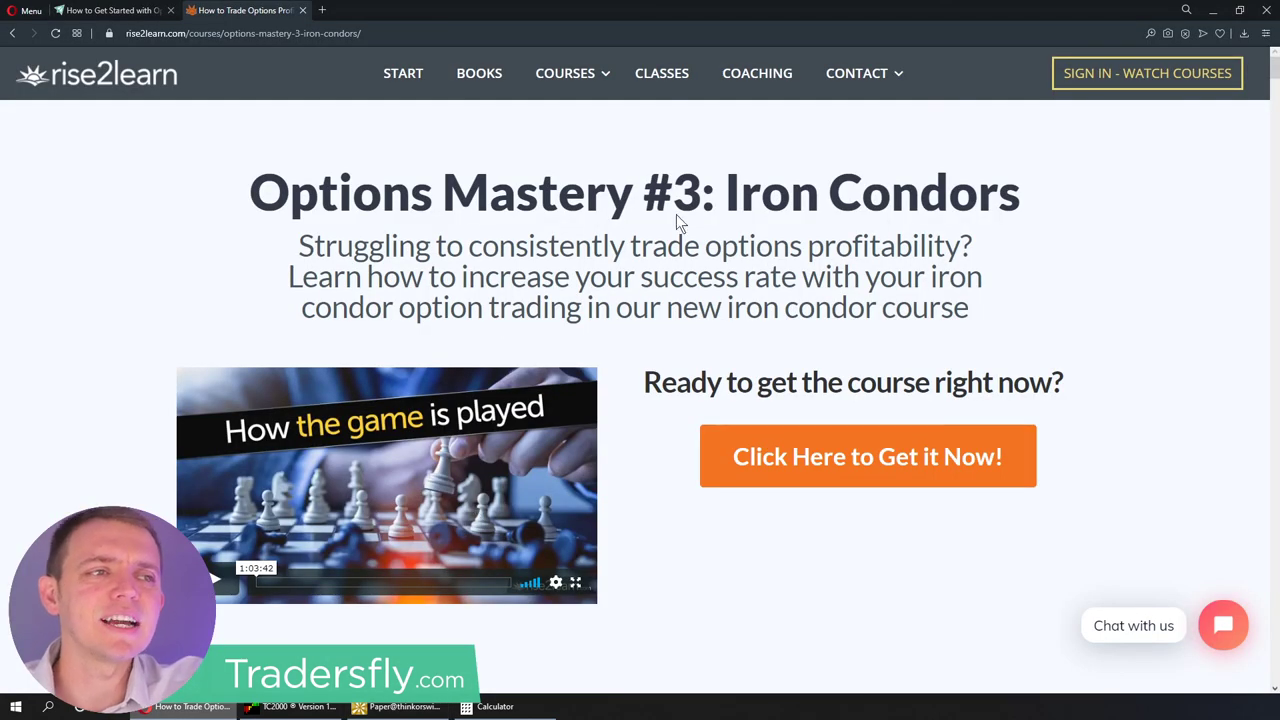
left_click(113, 12)
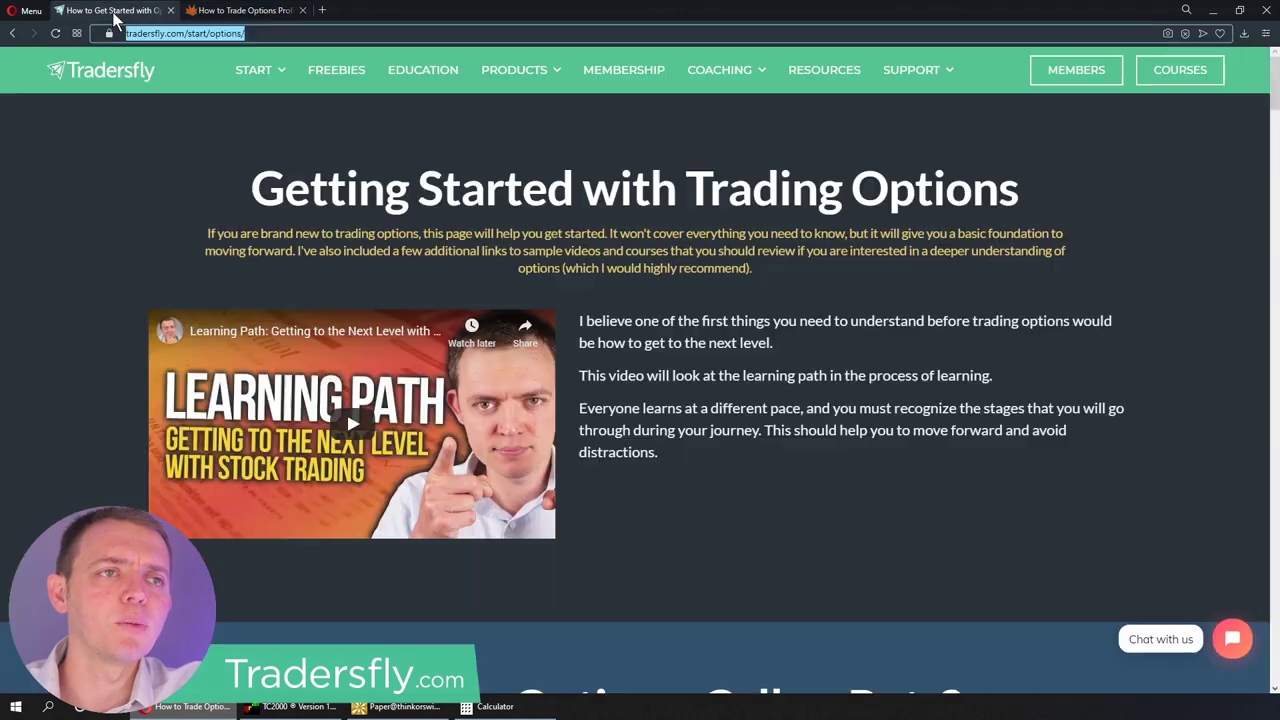
mouse_move(255, 72)
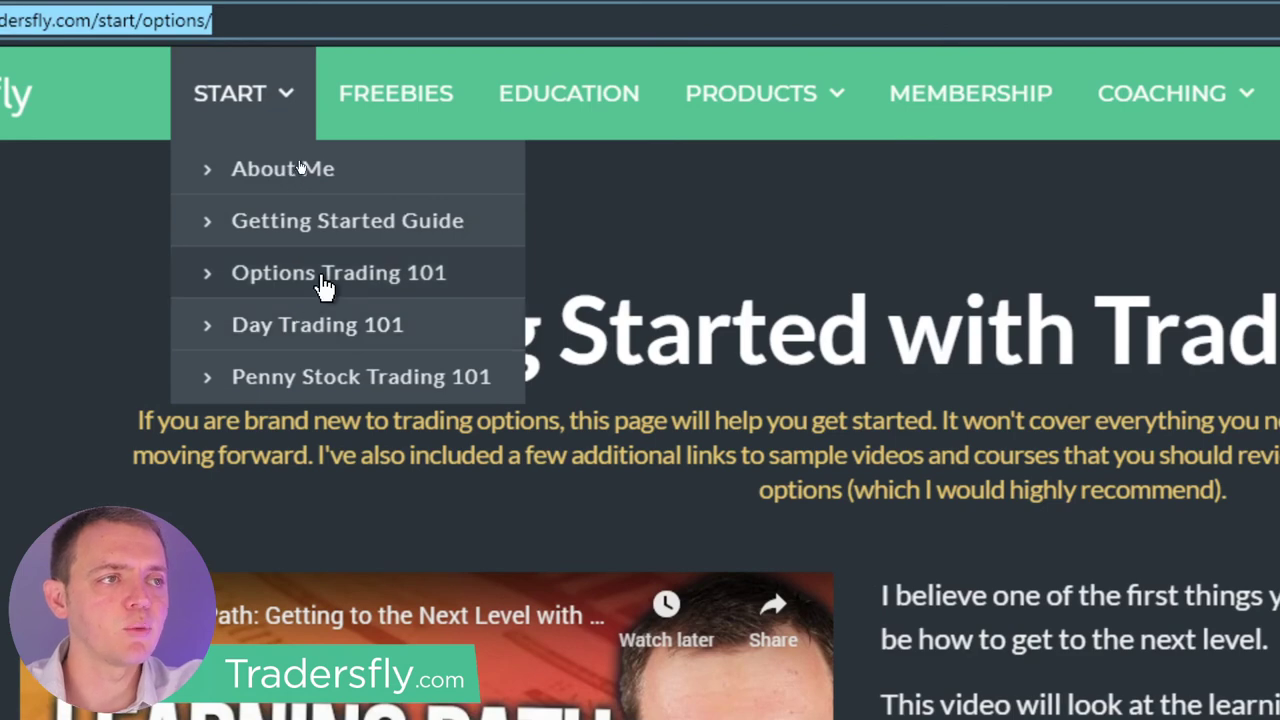
mouse_move(785, 117)
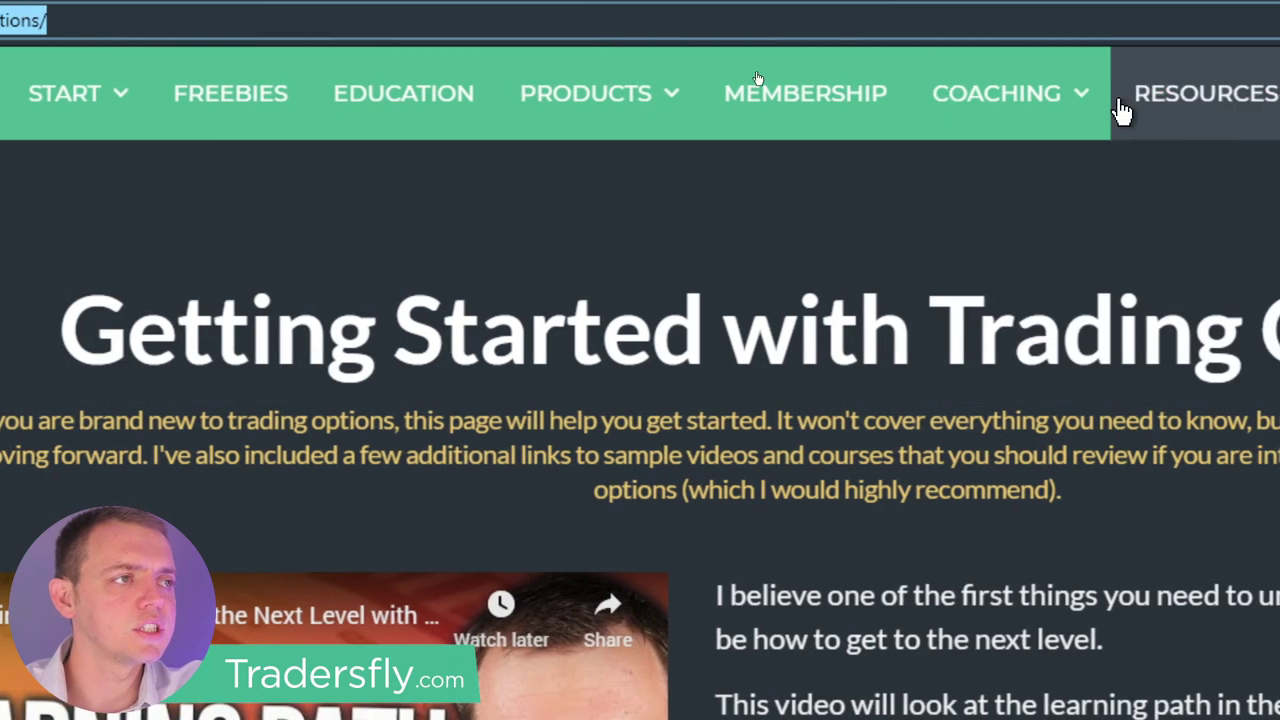
mouse_move(1020, 100)
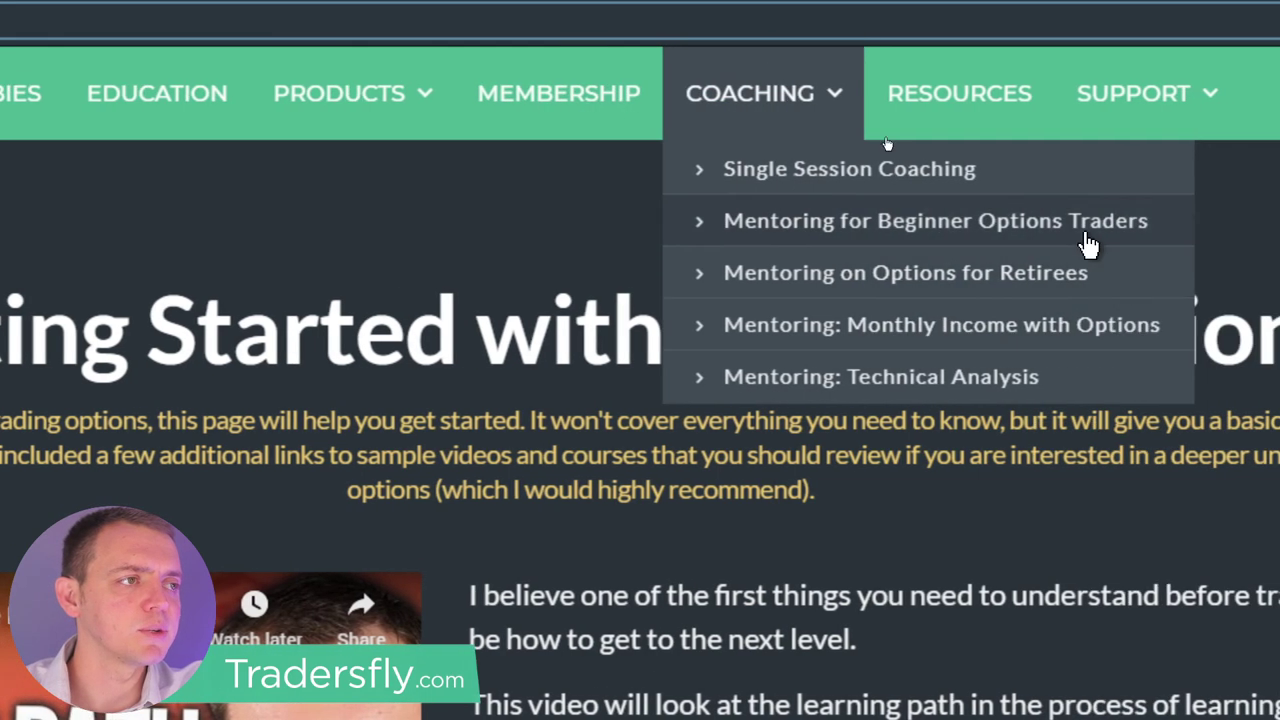